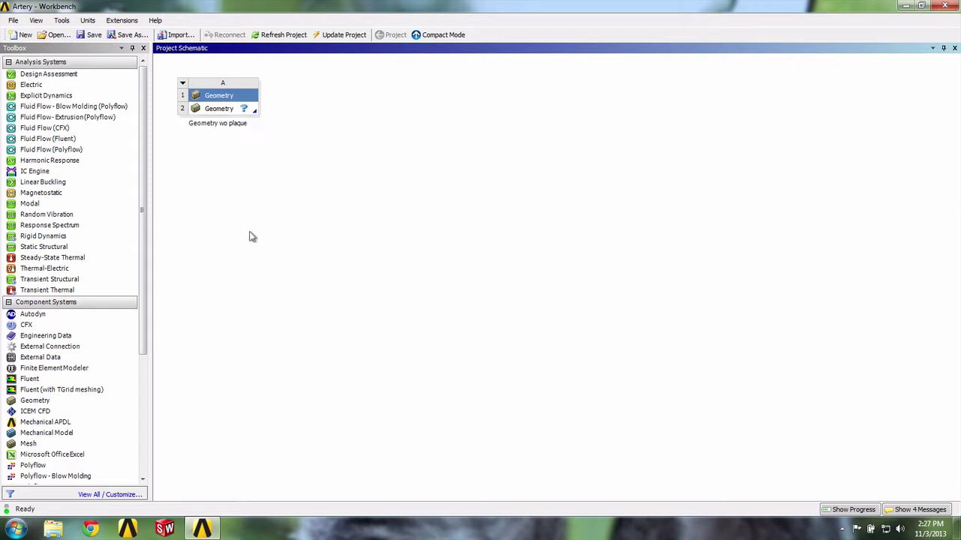
Step: Set the Analysis Type of the Geometry wo plaque system's Geometry cell to 2D and close its properties
click(216, 110)
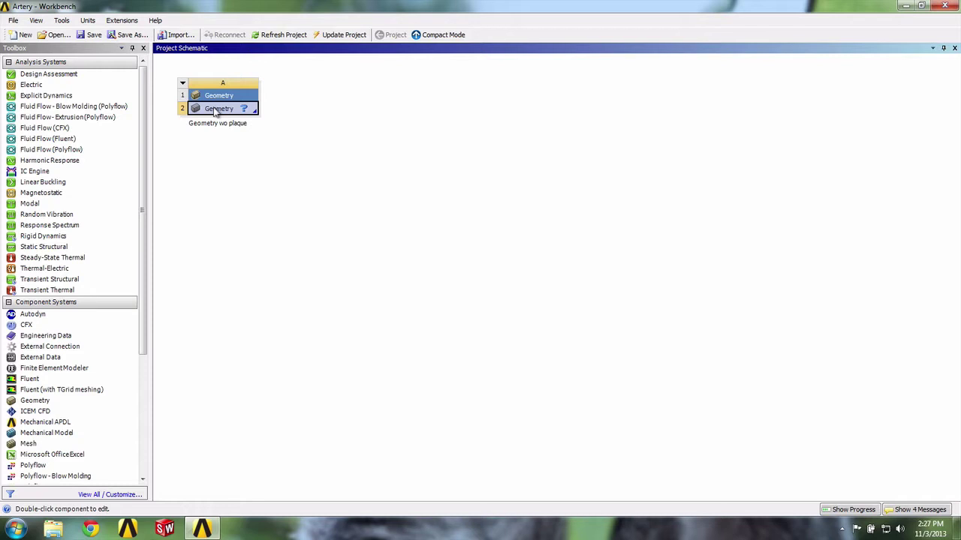
right_click(217, 111)
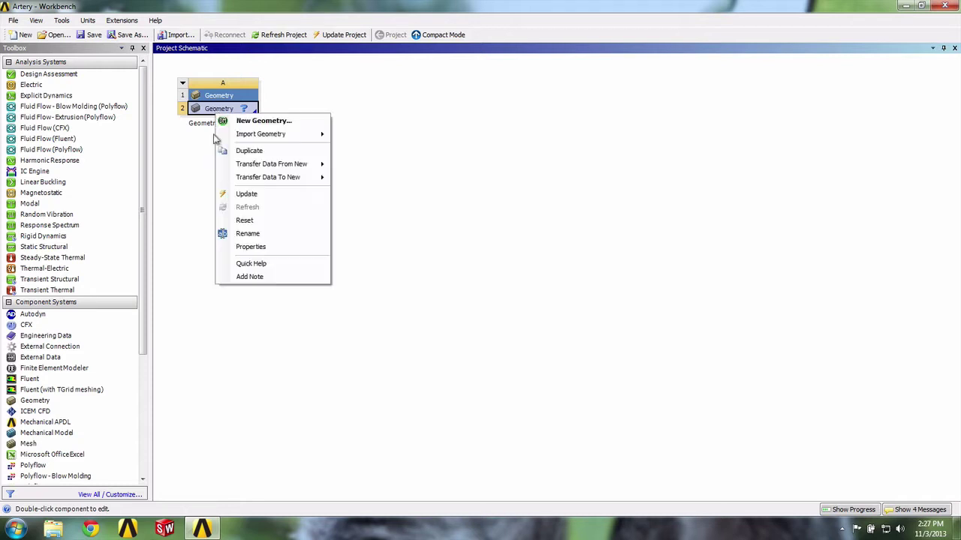
click(253, 246)
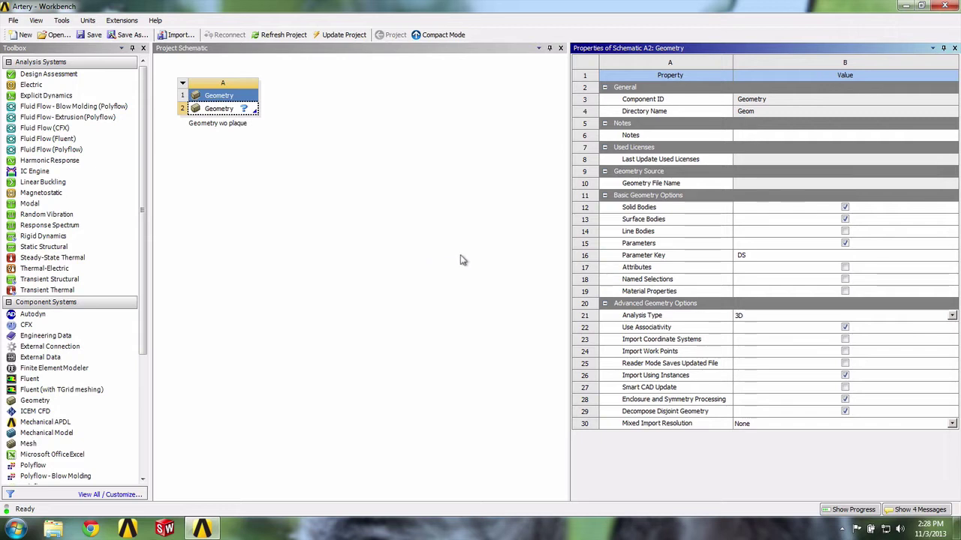
click(951, 315)
click(873, 334)
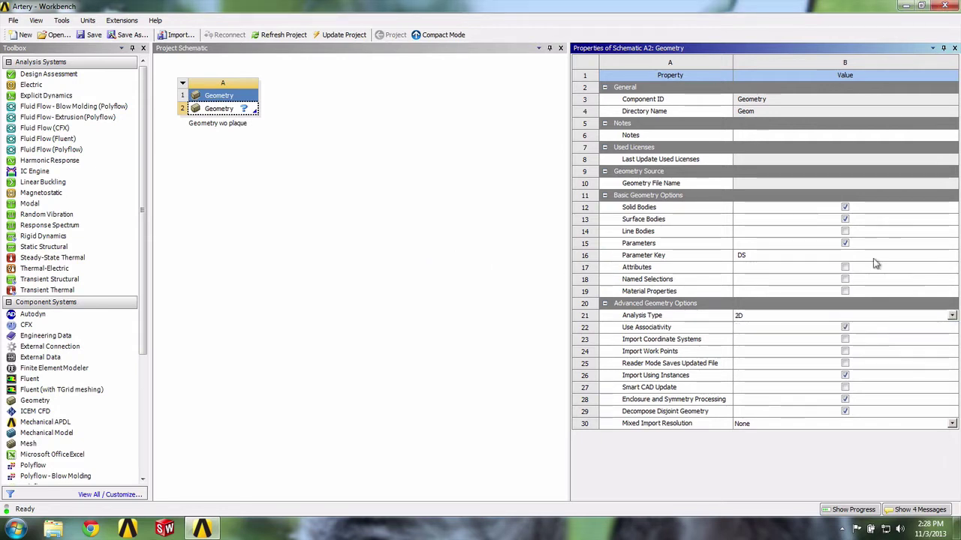
click(954, 48)
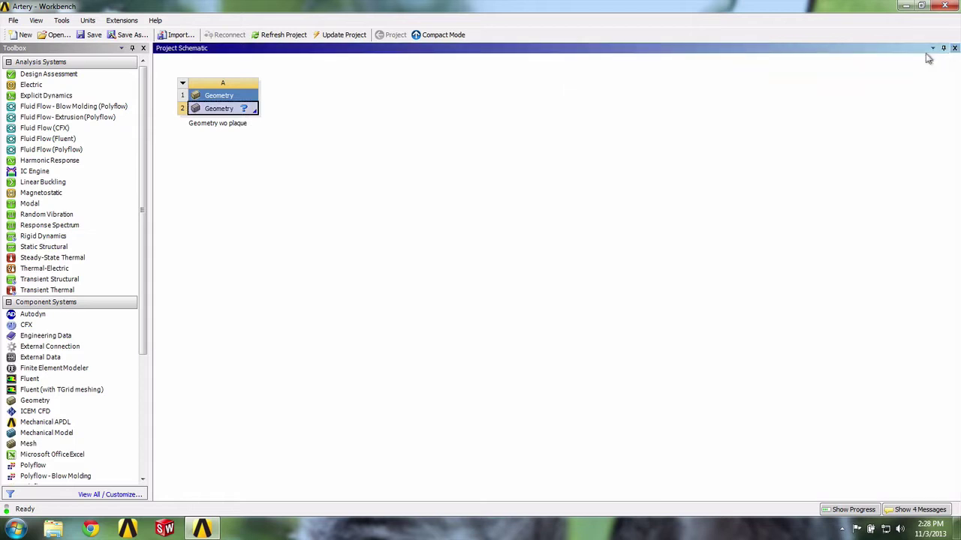
click(259, 189)
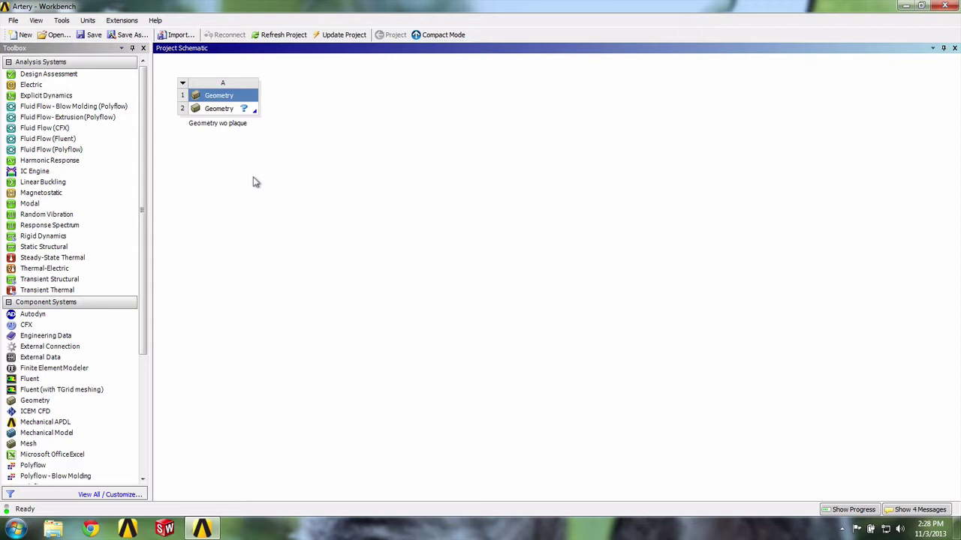
Step: Open the Geometry cell in DesignModeler with Millimeter as the length unit
double_click(217, 110)
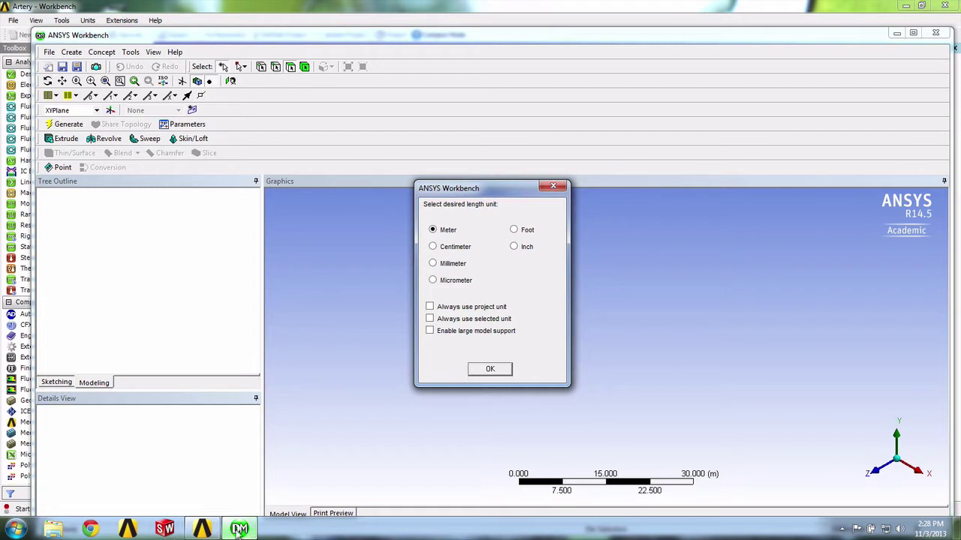
mouse_move(239, 531)
click(433, 263)
click(489, 370)
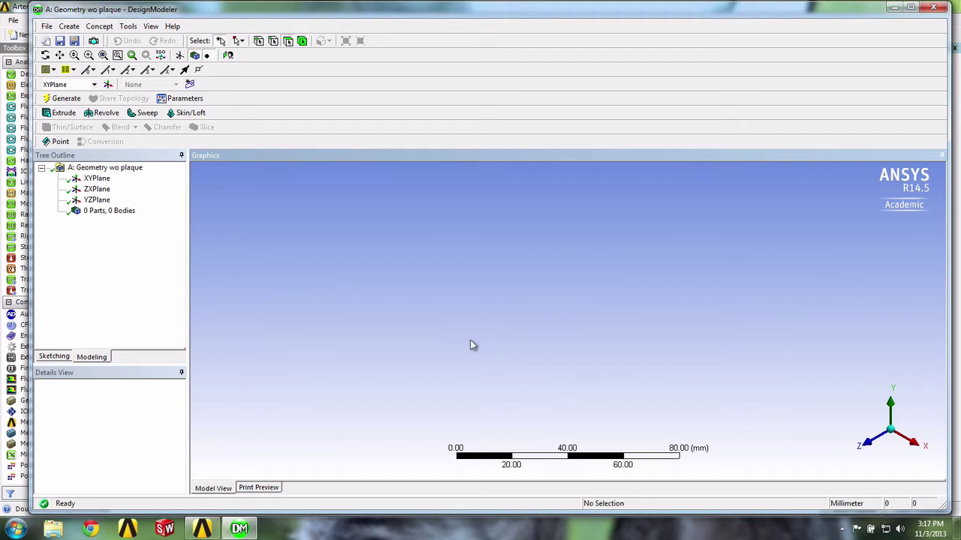
Step: Face the view along the Z axis and enter sketching mode on the XYPlane
click(869, 447)
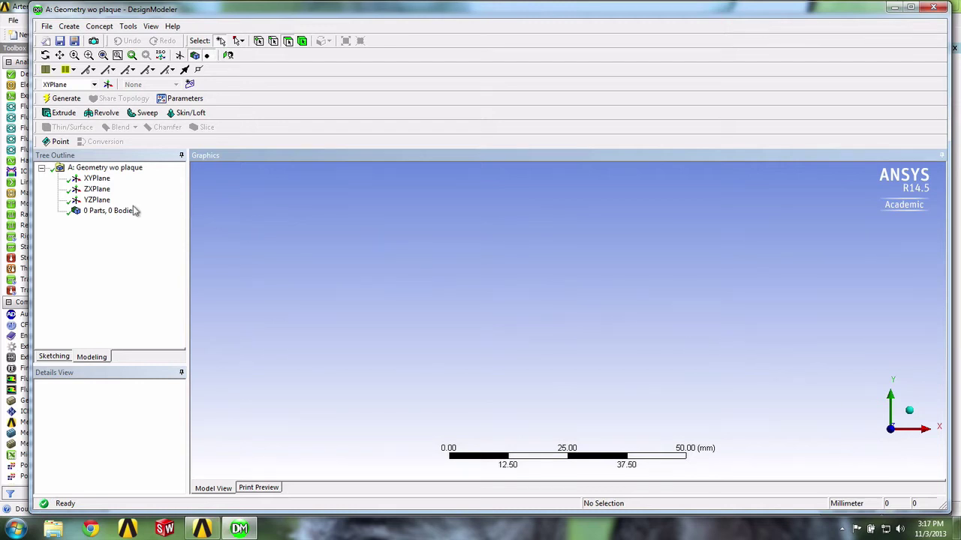
click(96, 179)
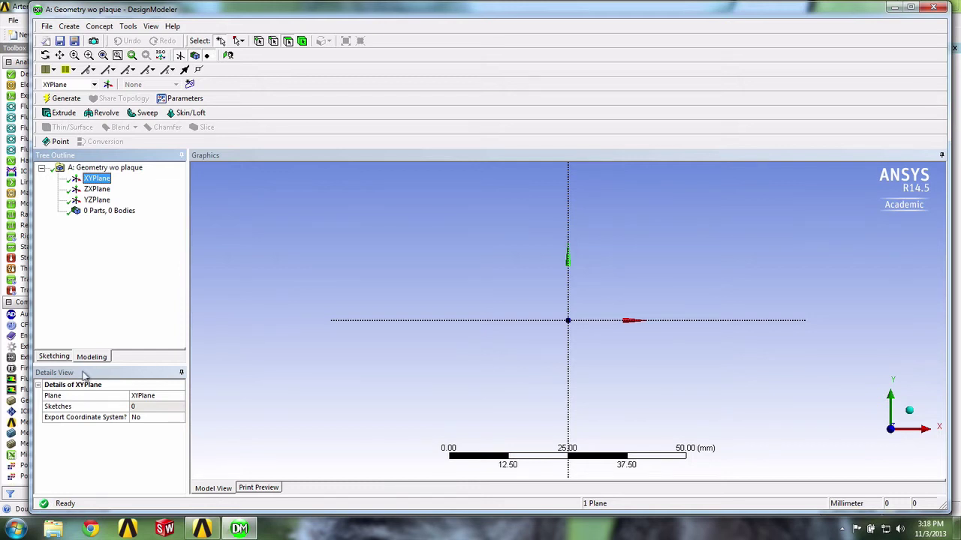
click(51, 357)
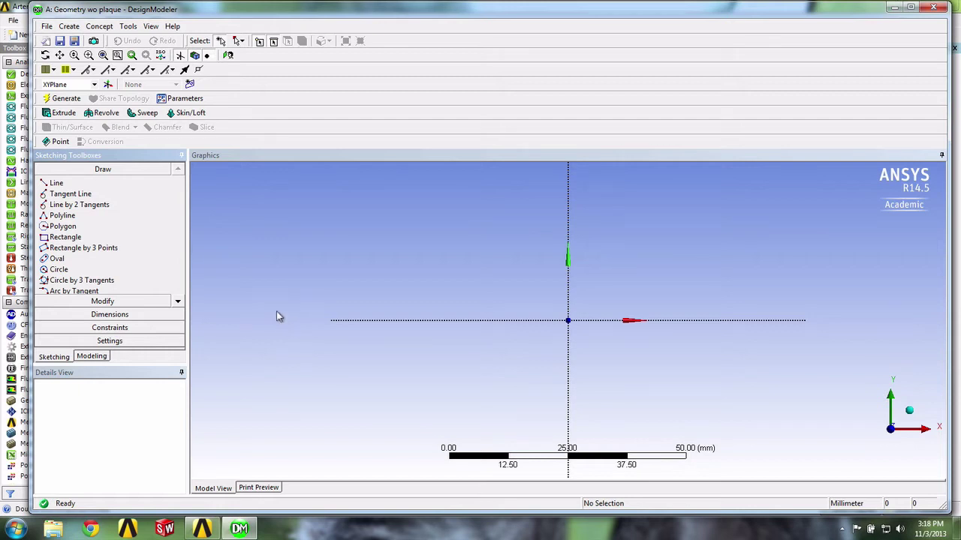
Step: Draw a Y-shaped polyline from the origin about 4.8 mm up the Y axis, around the left branch and over the right branch's tip
click(75, 56)
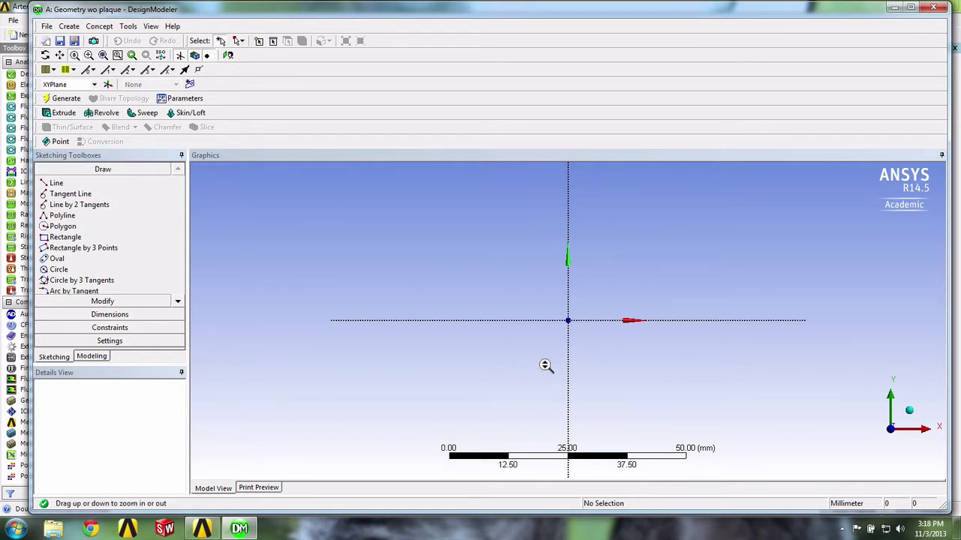
drag(575, 360, 566, 208)
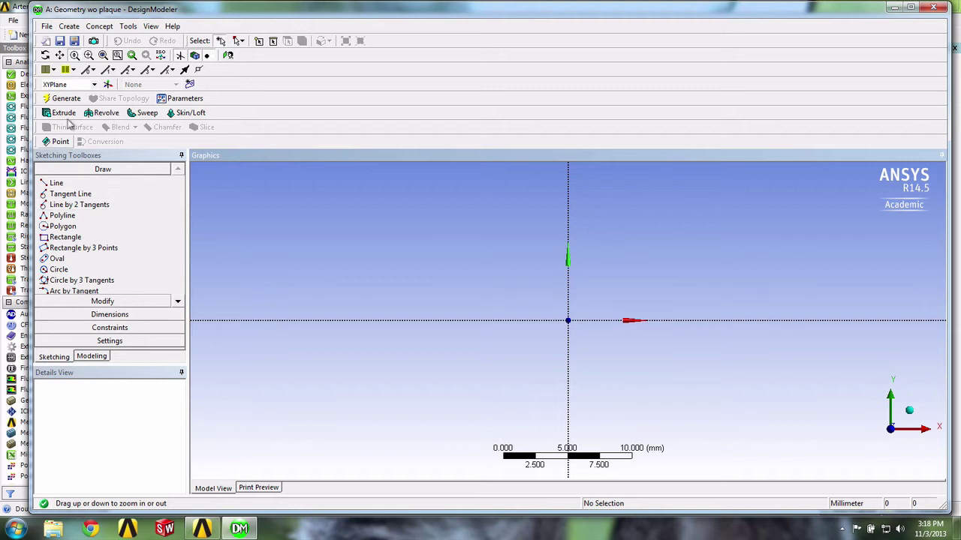
click(60, 54)
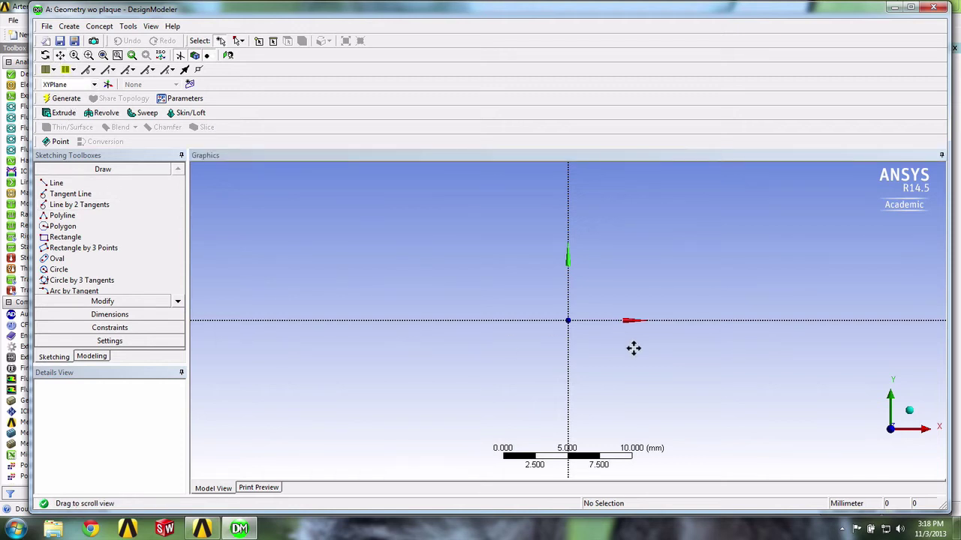
drag(693, 256, 688, 361)
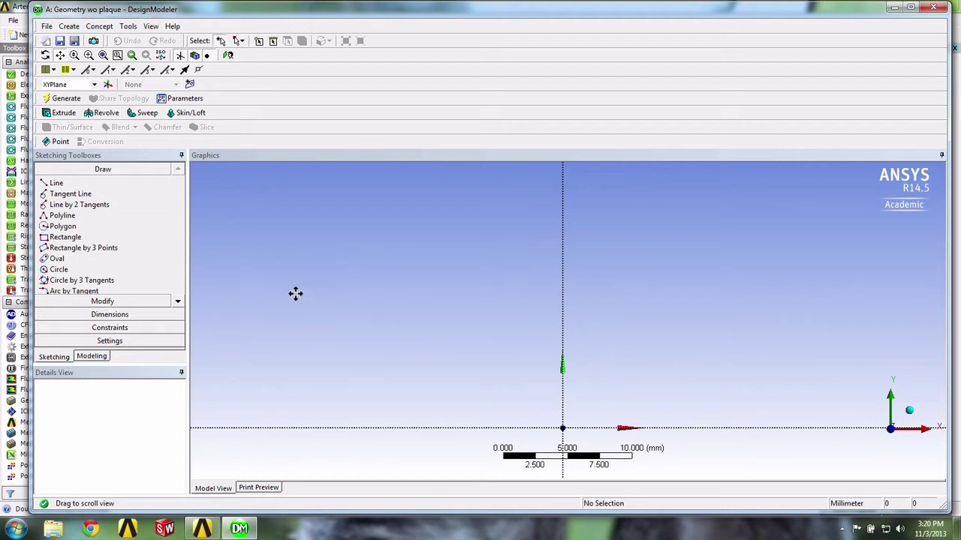
click(65, 216)
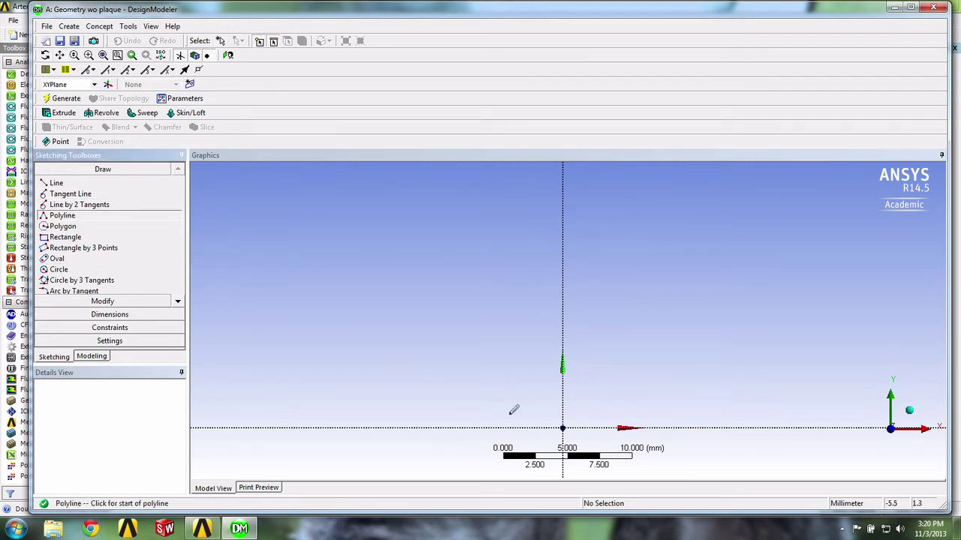
click(563, 428)
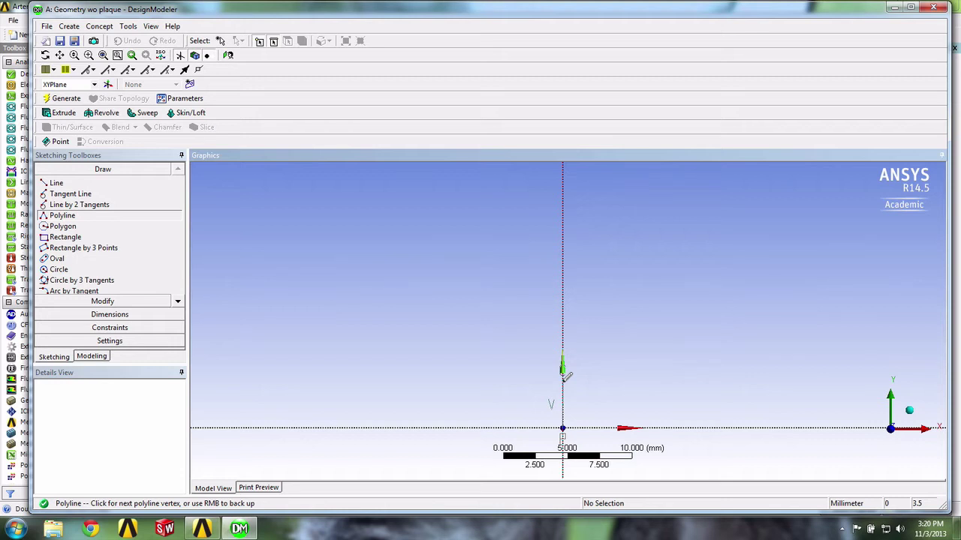
click(565, 364)
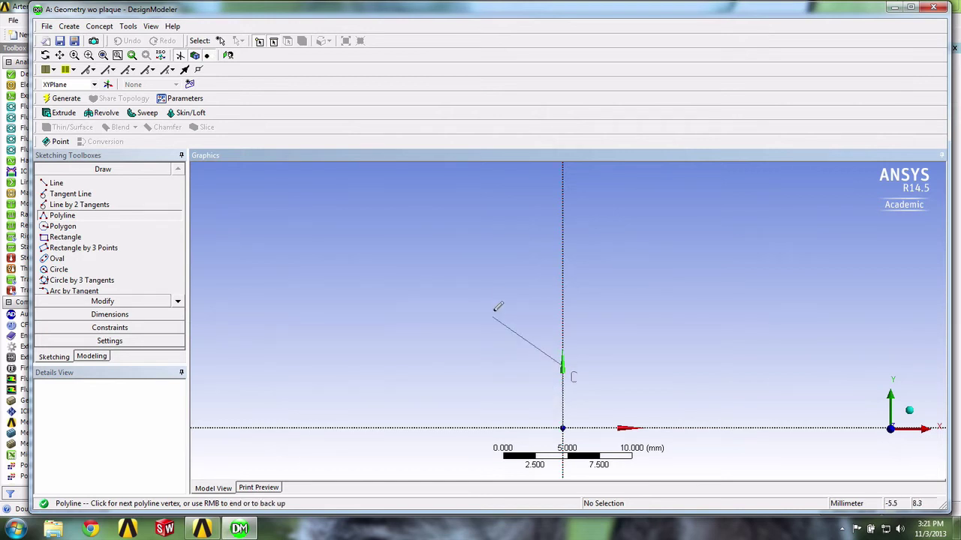
click(451, 215)
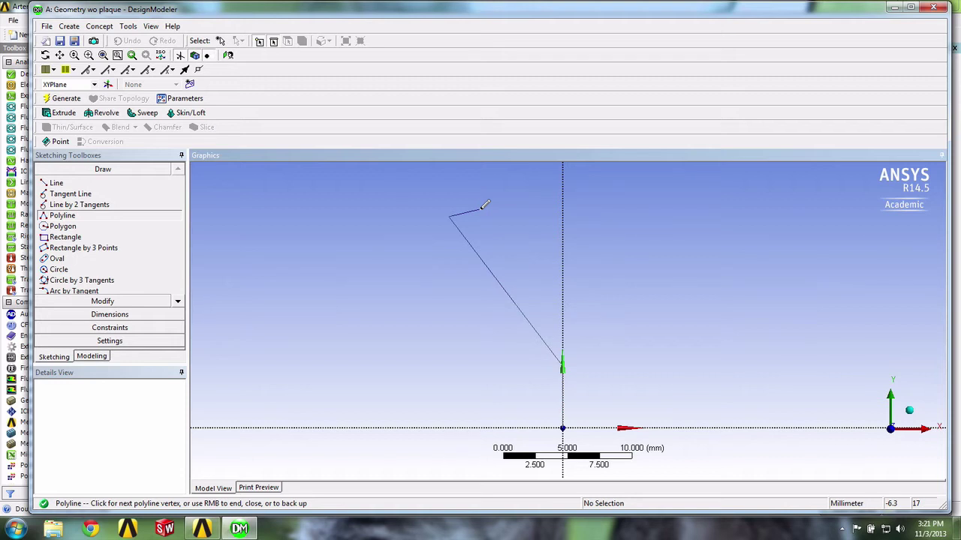
click(482, 209)
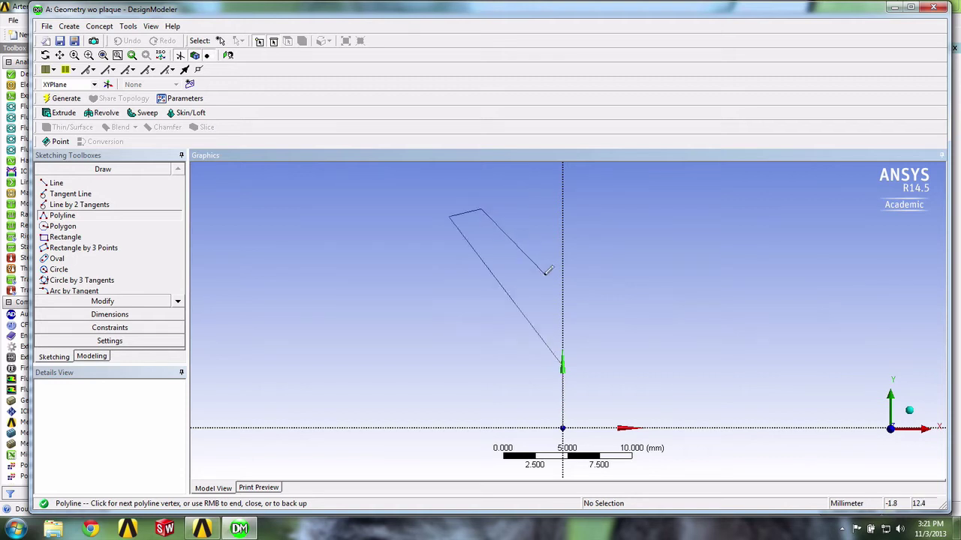
click(599, 358)
click(697, 198)
click(711, 210)
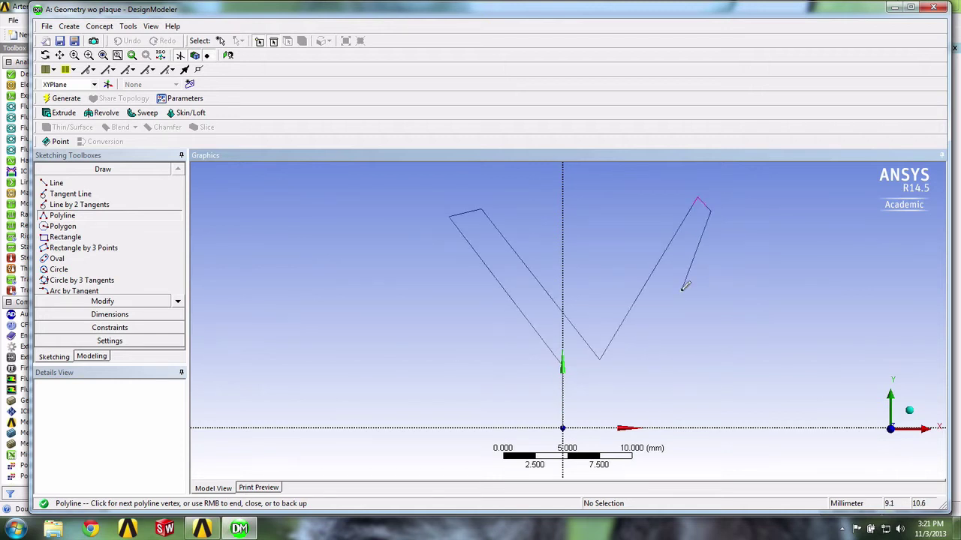
click(672, 361)
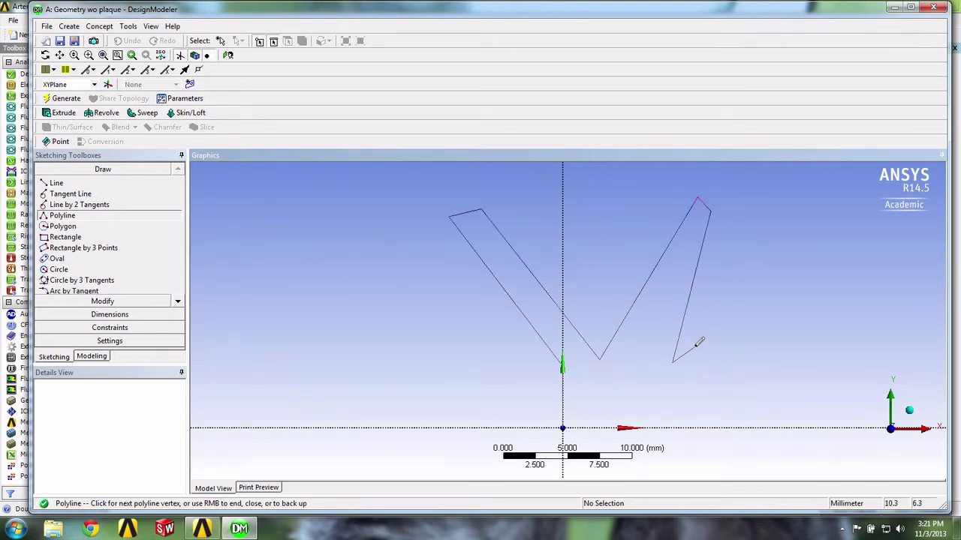
right_click(699, 345)
click(719, 208)
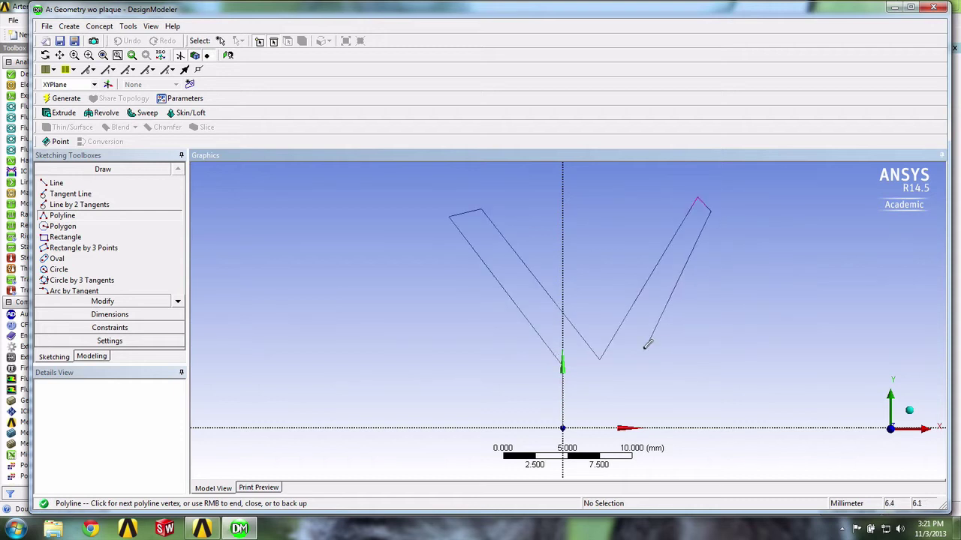
Step: Continue the polyline down the right branch's outer side, vertically to the X axis at about 4.7 mm, and finish with a closed end
click(626, 365)
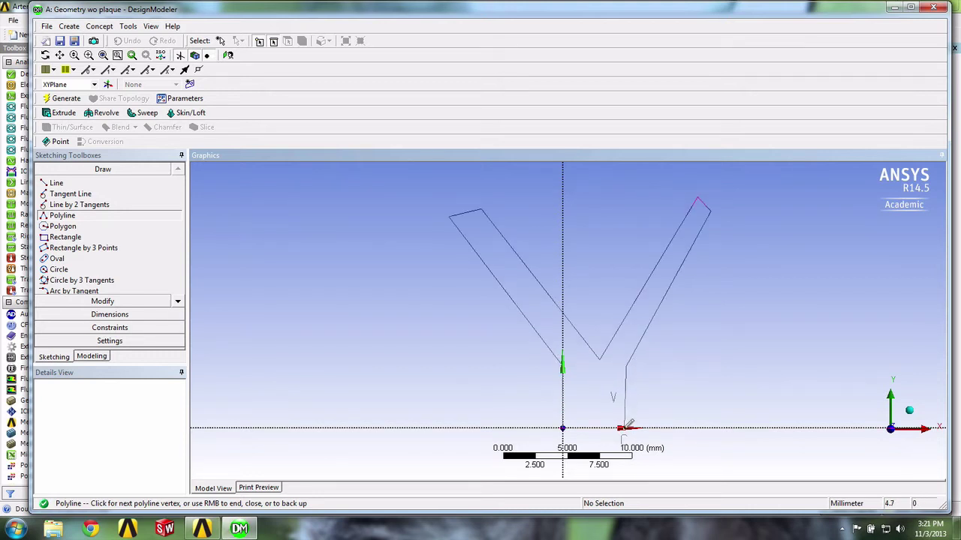
click(626, 427)
right_click(597, 441)
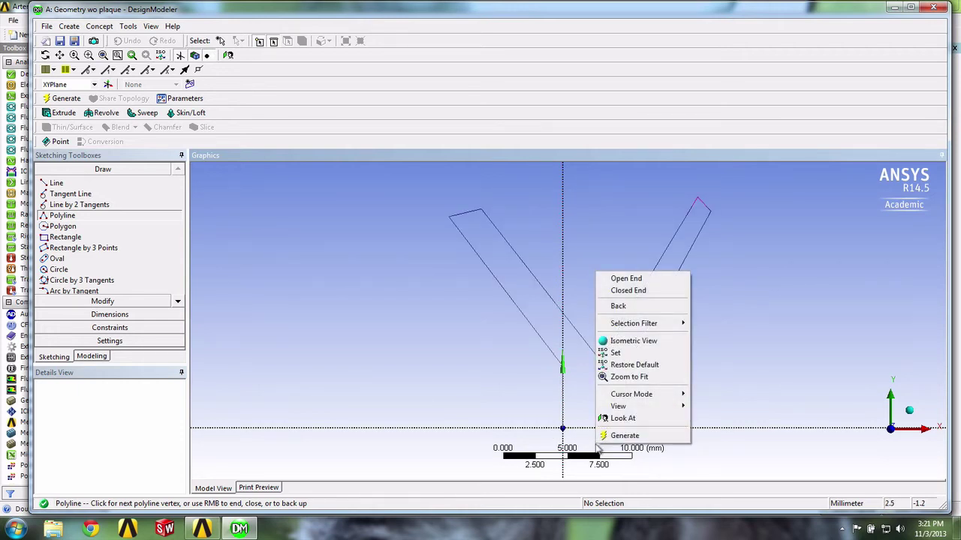
click(629, 293)
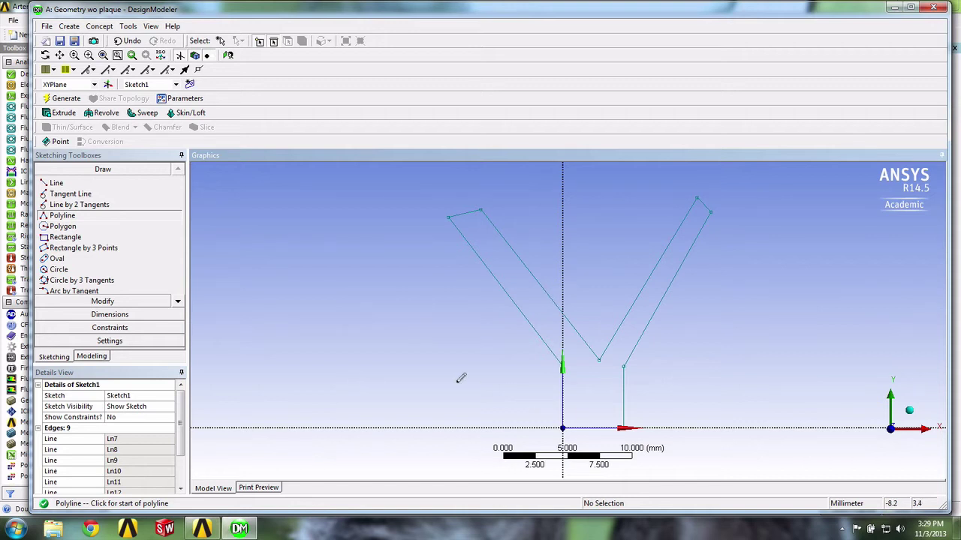
Step: Dimension the stem's vertical edge on the Y axis and set its length to 8 mm
click(106, 315)
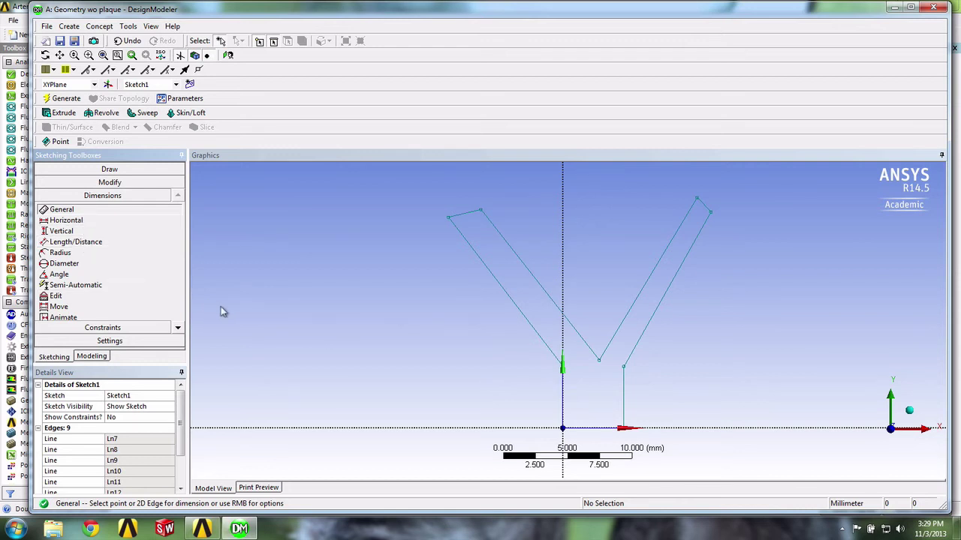
click(563, 400)
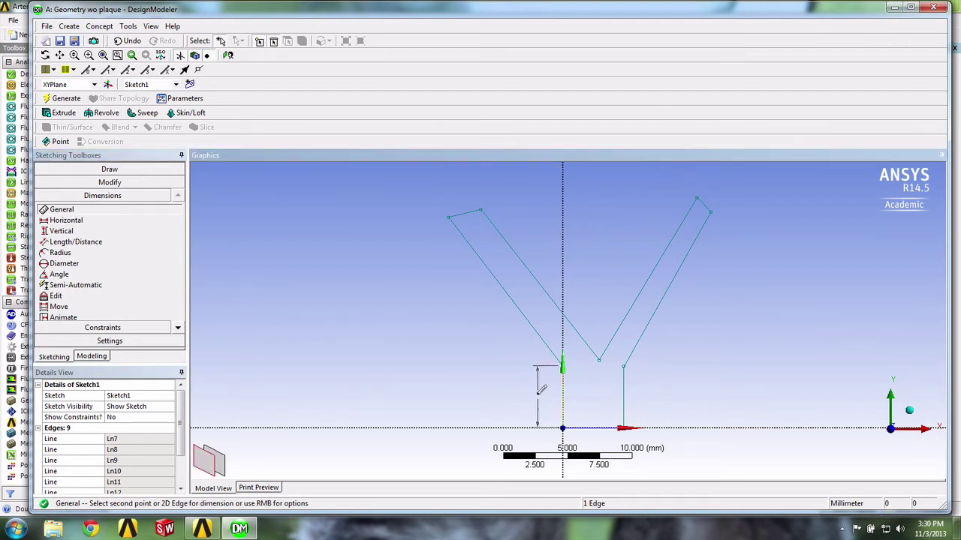
click(537, 400)
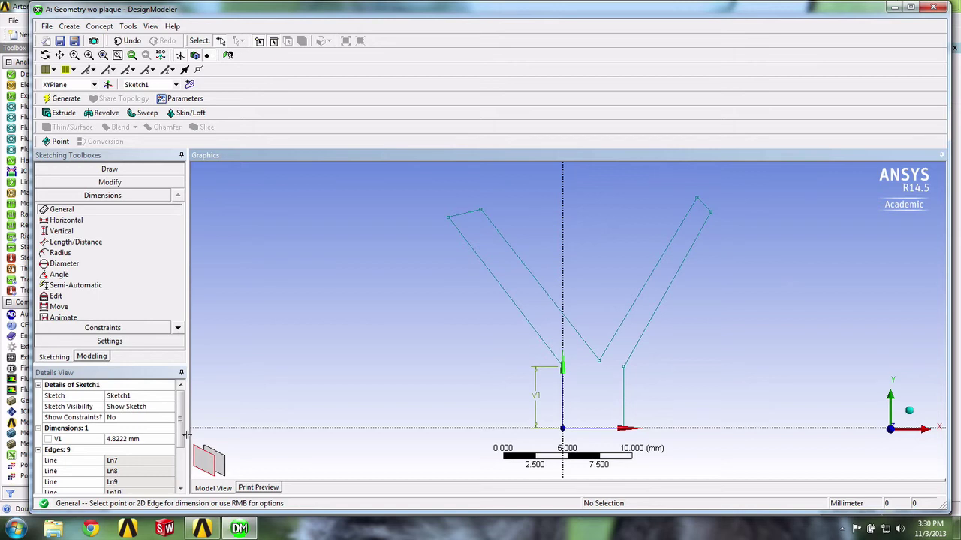
click(125, 440)
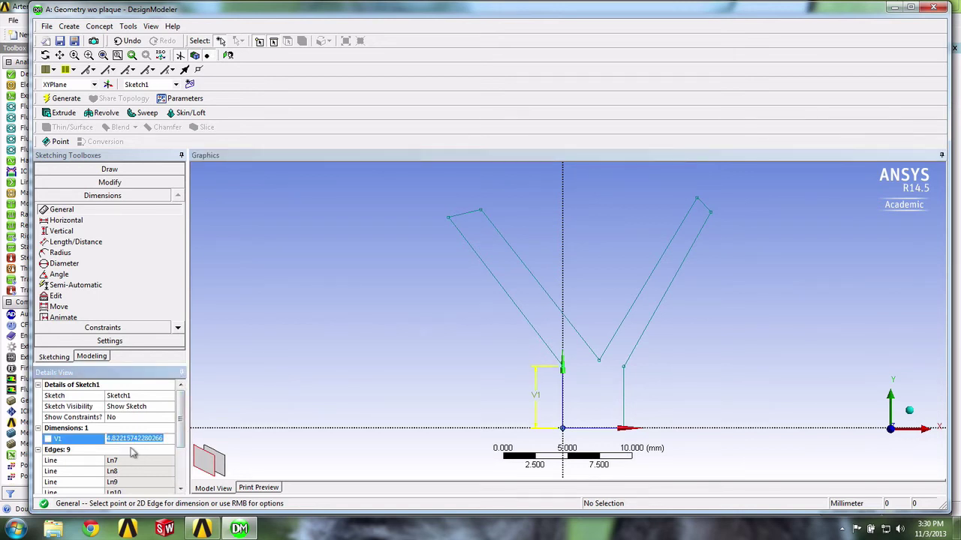
text(8)
key(Return)
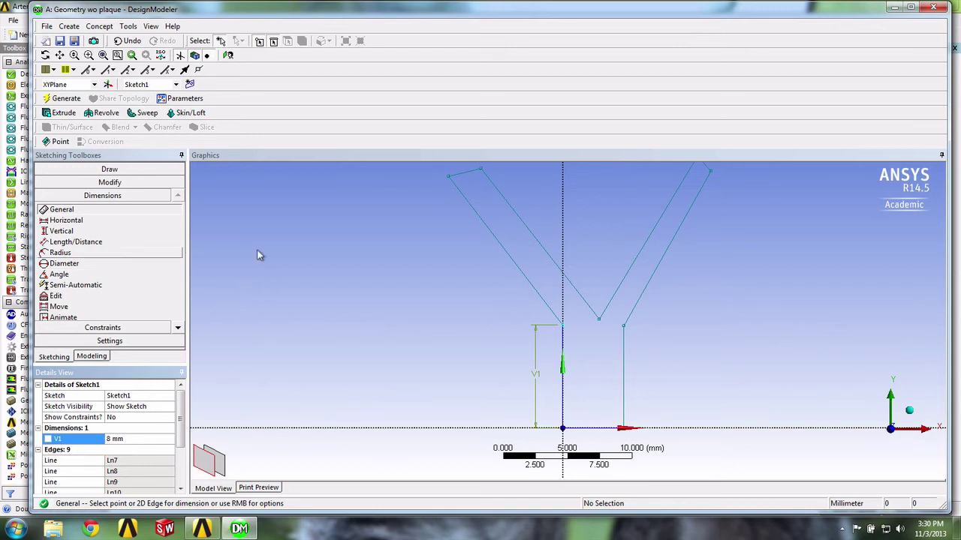
Step: Dimension the left branch's outer edge and set its length to 16 mm
click(523, 275)
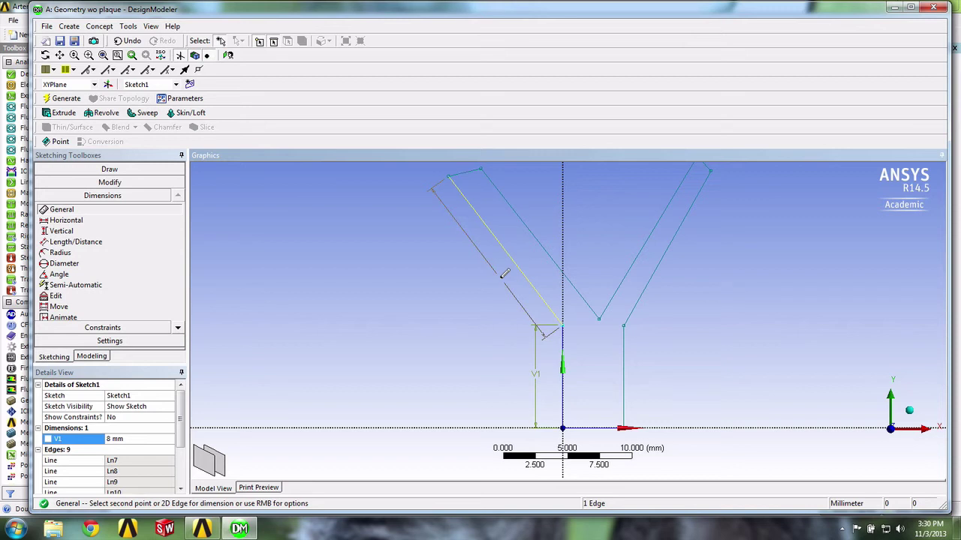
click(501, 279)
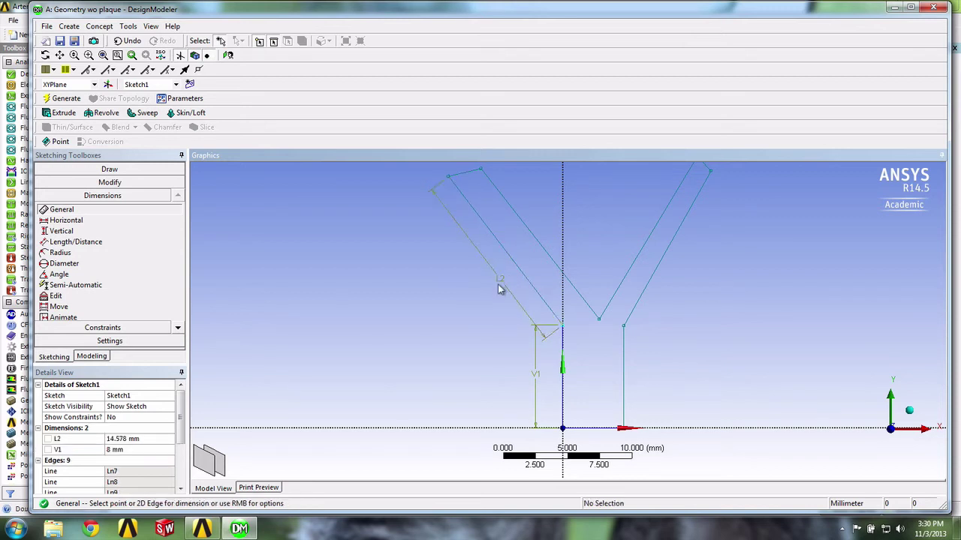
click(131, 441)
text(16)
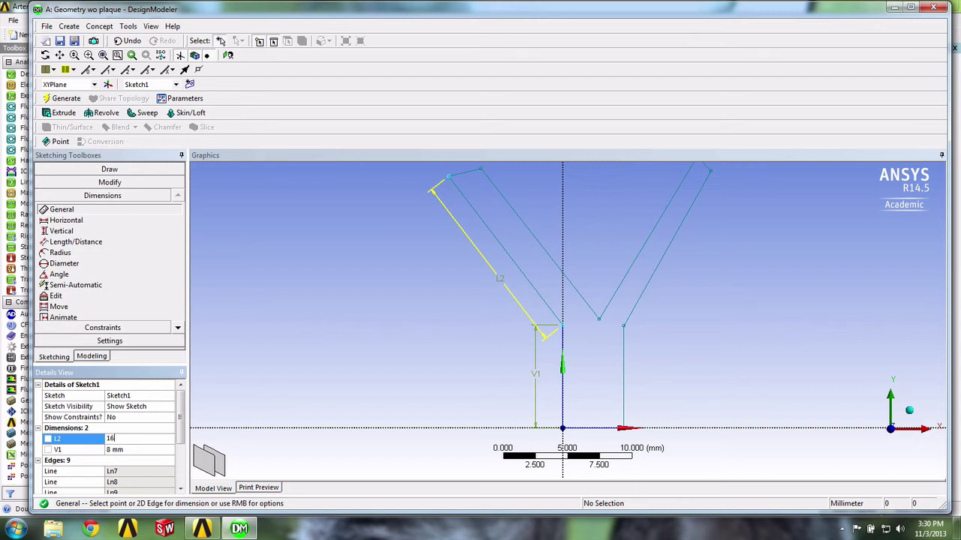
key(Return)
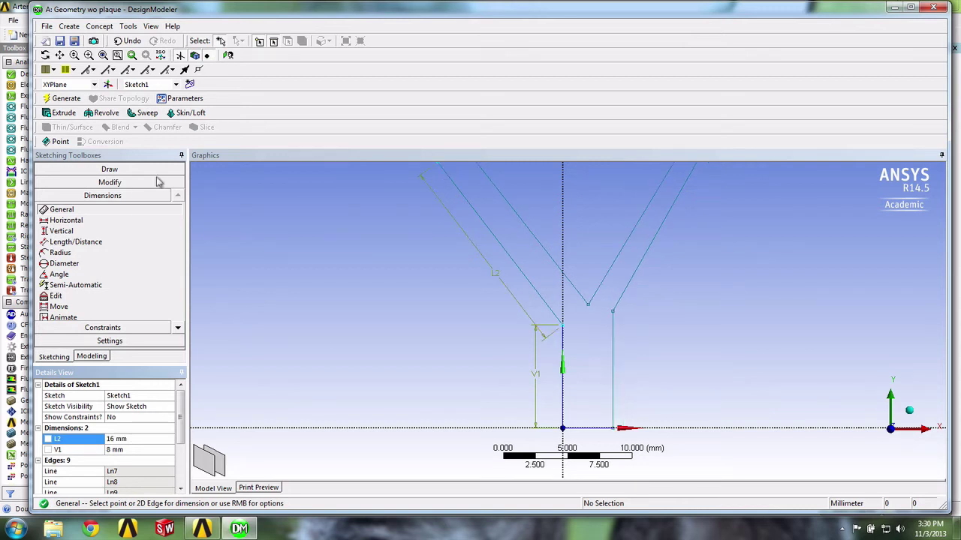
Step: Dimension the distance between the left branch's two long edges and set its width to 3 mm
click(60, 55)
drag(716, 323, 712, 328)
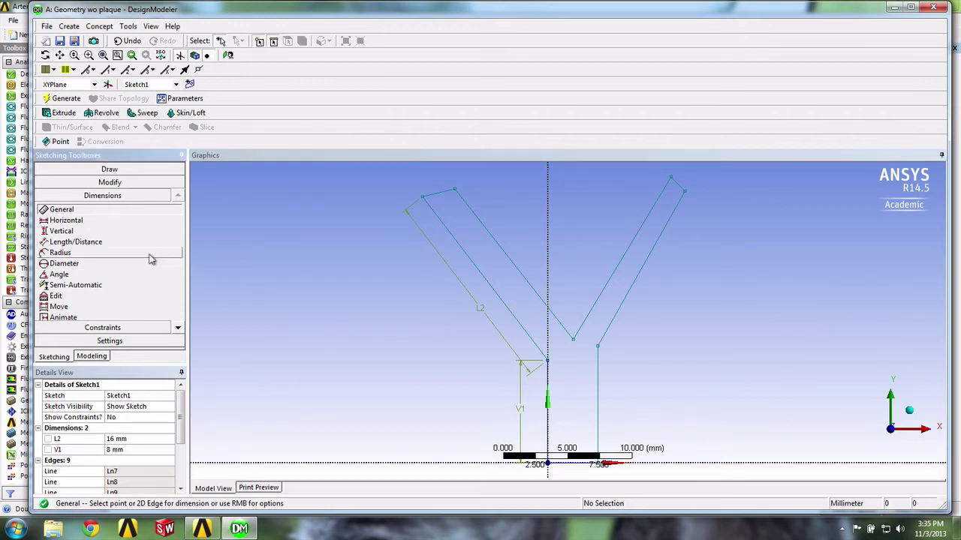
click(119, 243)
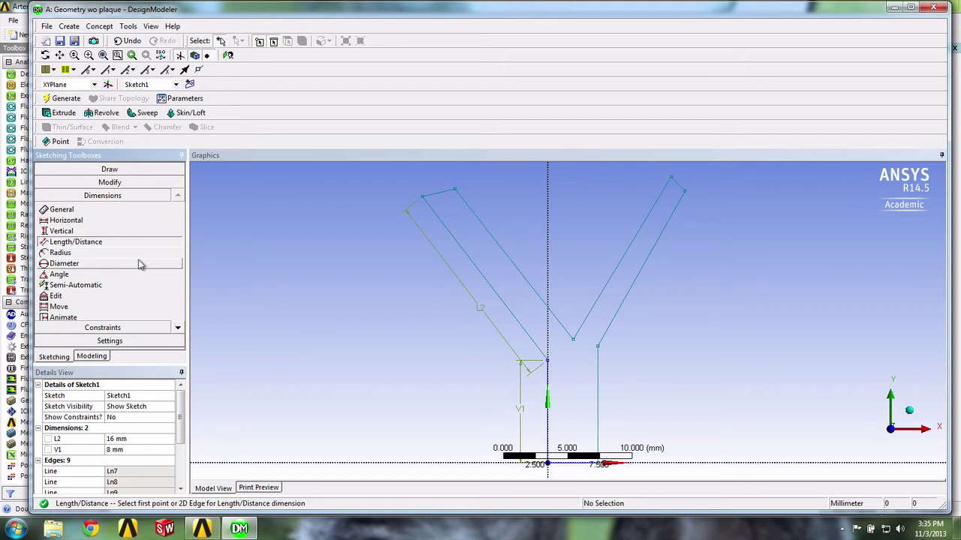
click(523, 279)
click(504, 306)
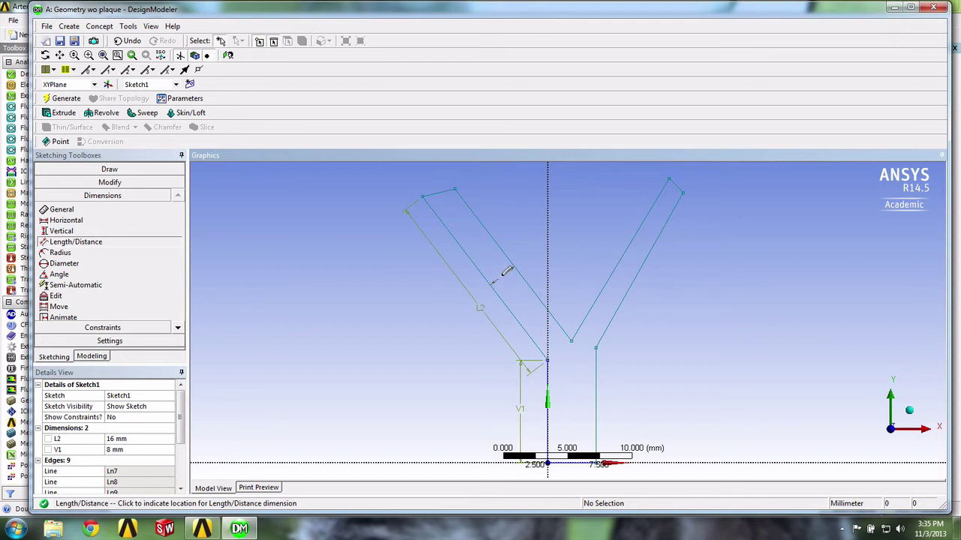
click(507, 271)
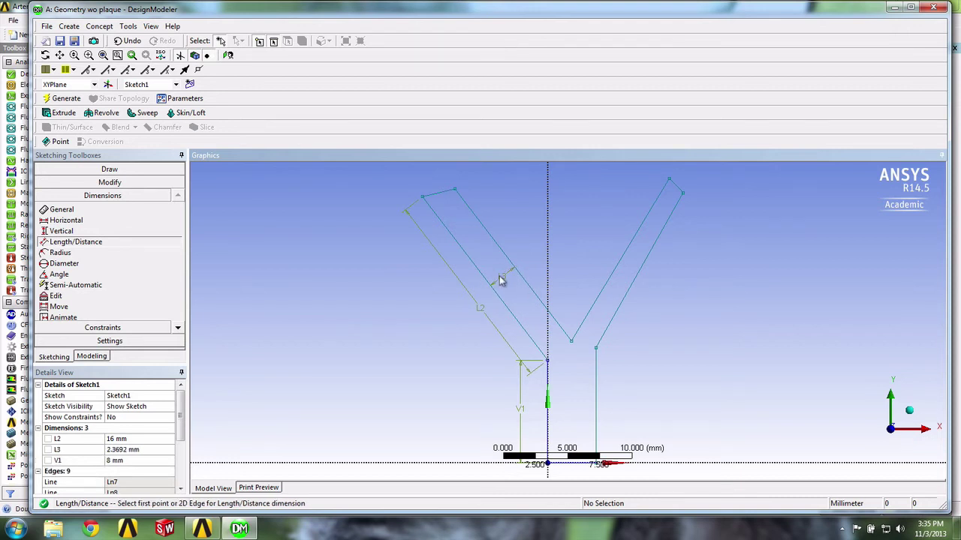
click(125, 449)
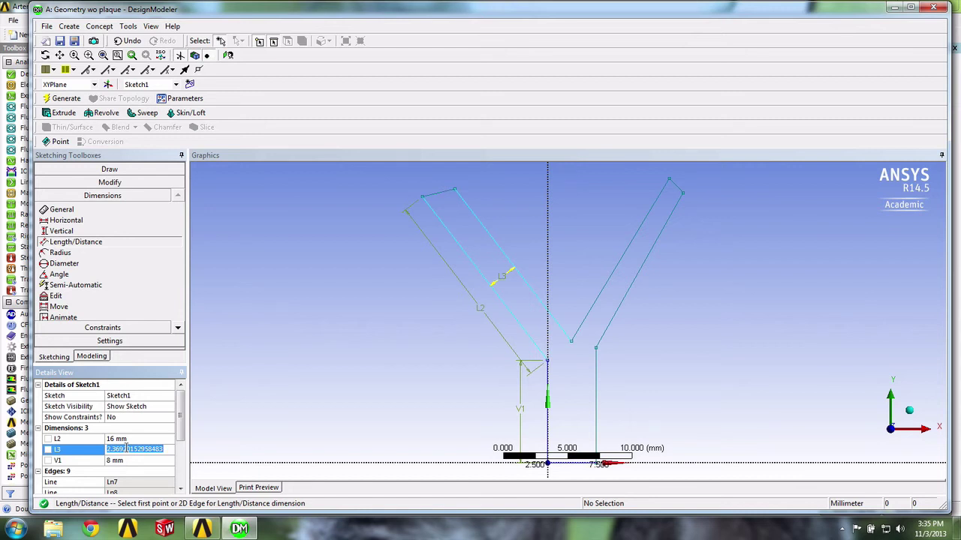
text(3)
key(Return)
Step: Apply a Perpendicular constraint between the left branch's inner edge and its end edge
click(109, 169)
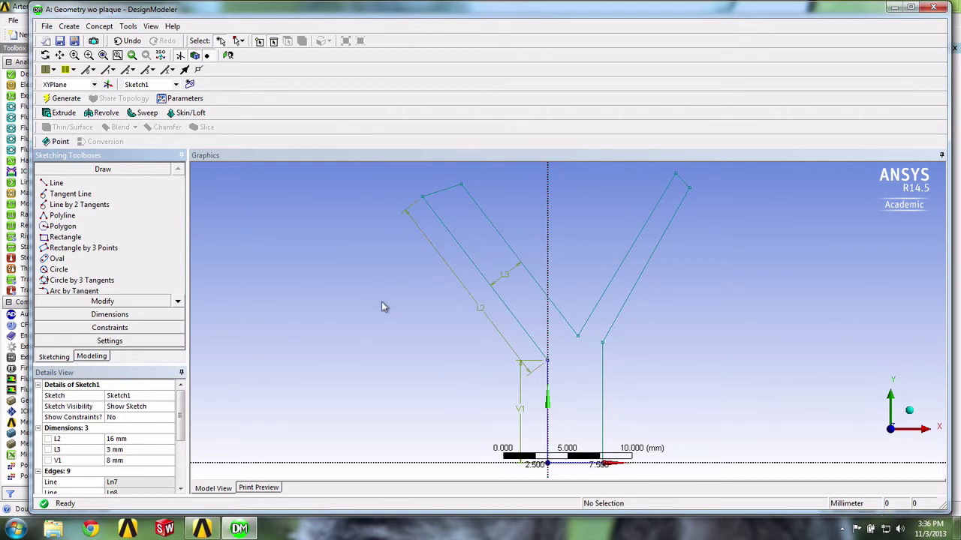
click(142, 328)
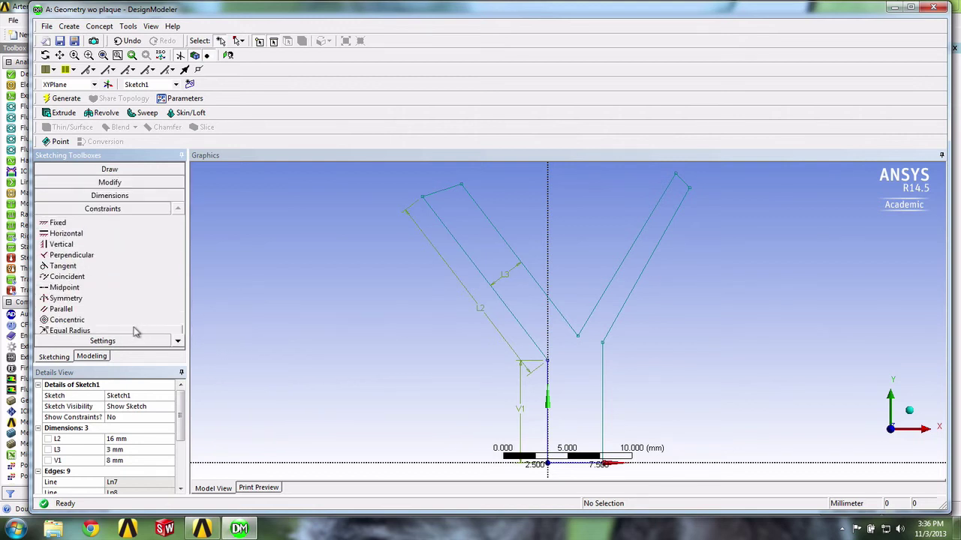
click(75, 310)
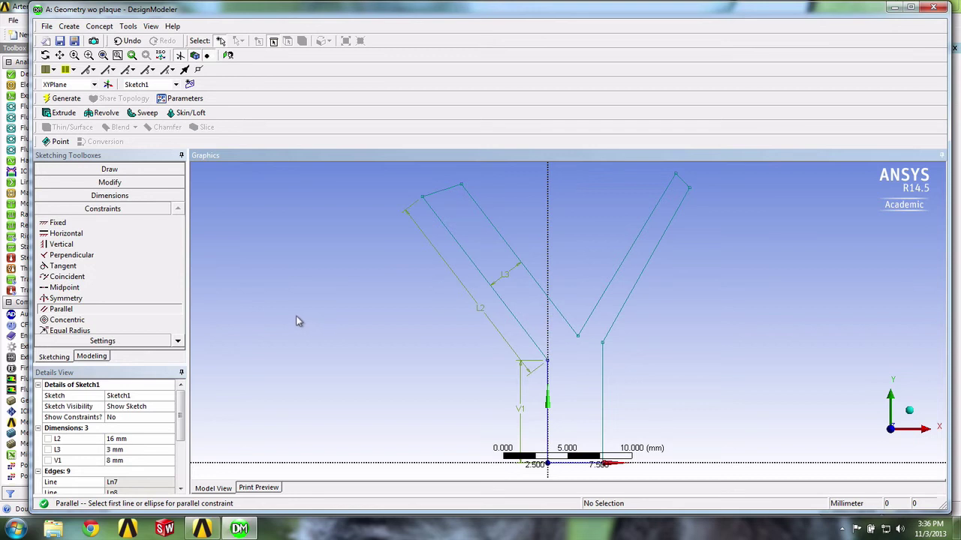
click(72, 255)
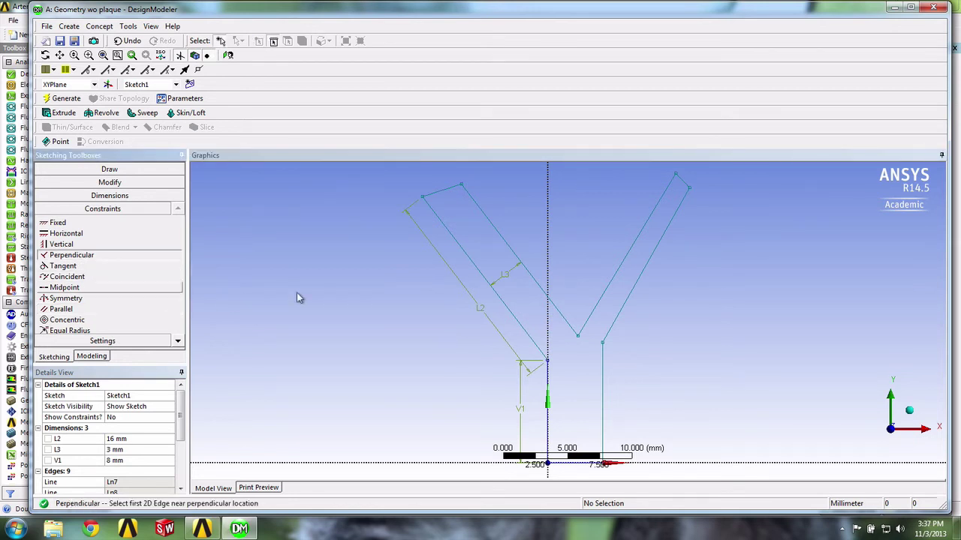
click(471, 199)
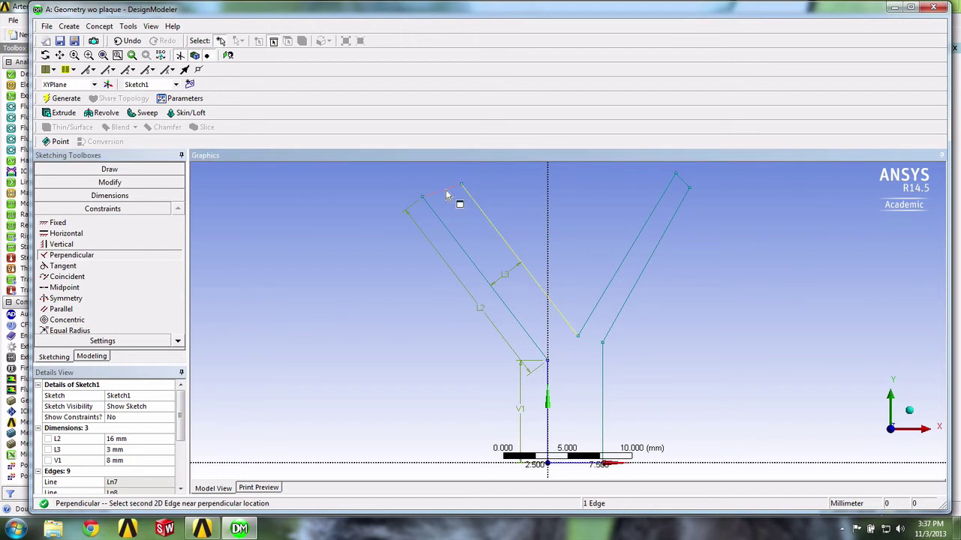
click(445, 198)
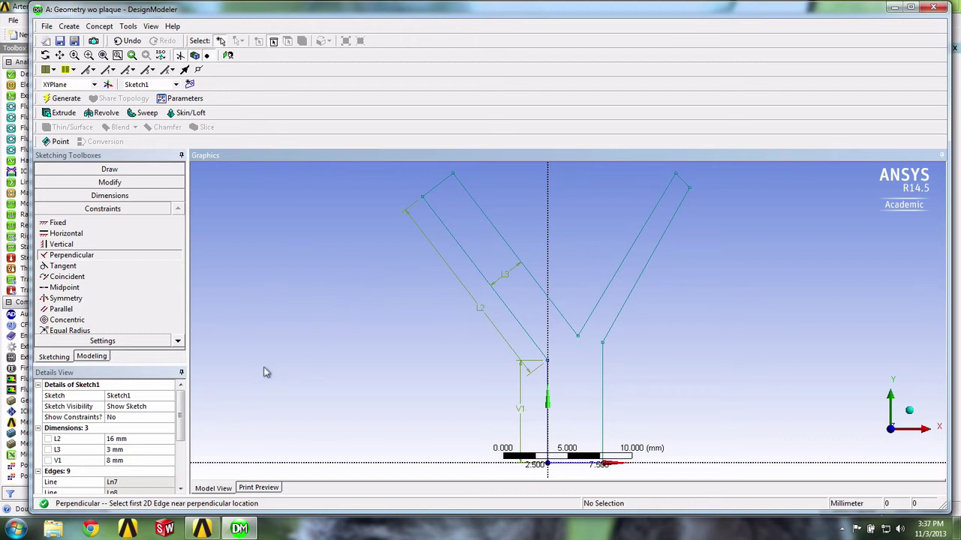
Step: Turn on Show Constraints for Sketch1 and review the constraints listed for the stem and left branch edges
click(173, 418)
click(169, 418)
click(150, 428)
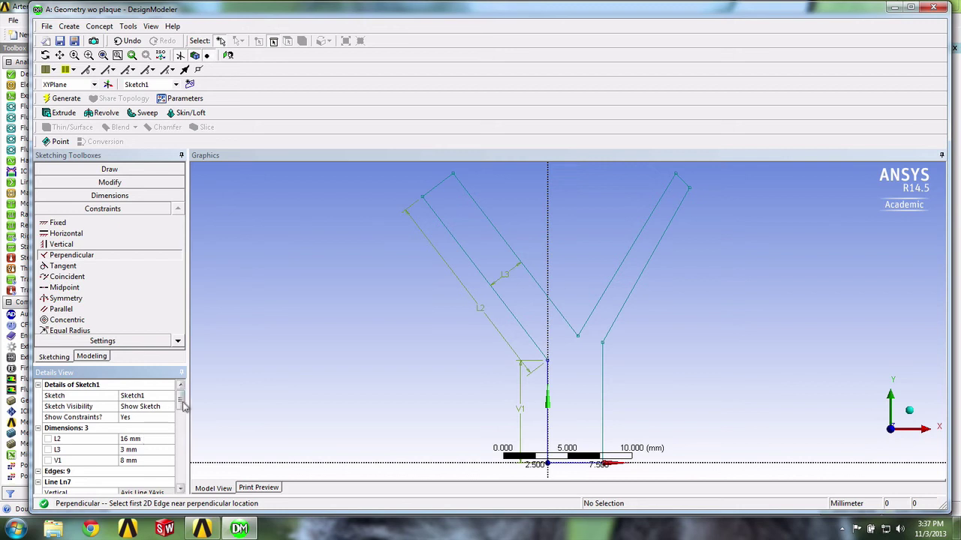
drag(180, 398, 178, 421)
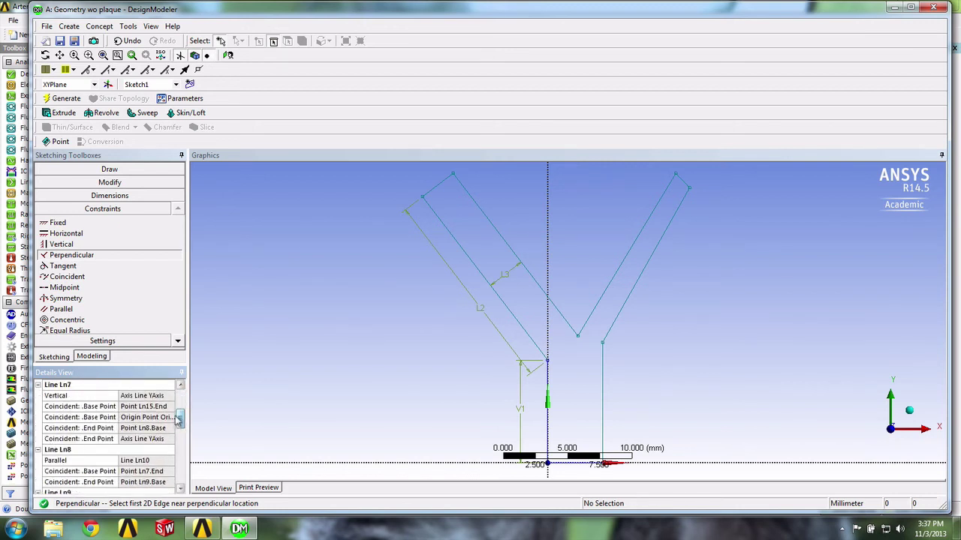
right_click(64, 463)
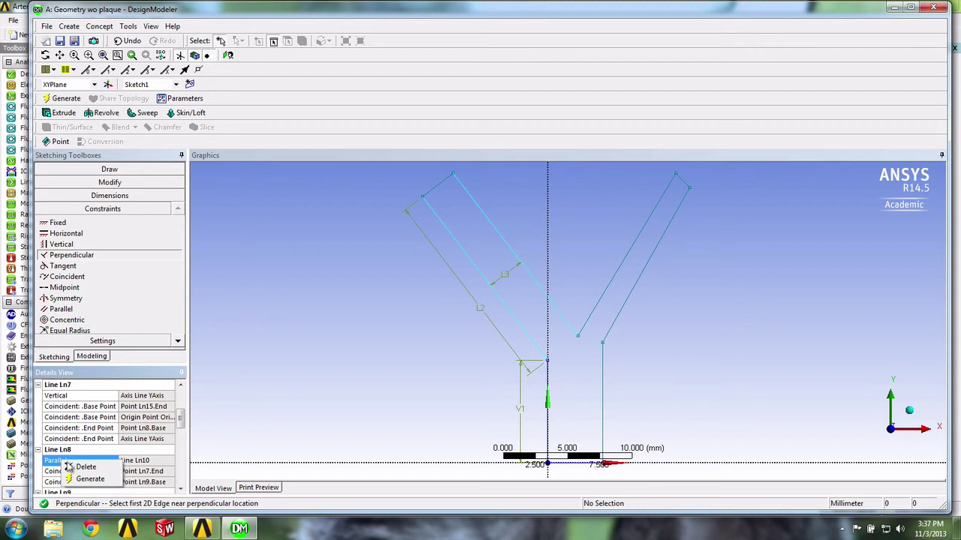
key(Escape)
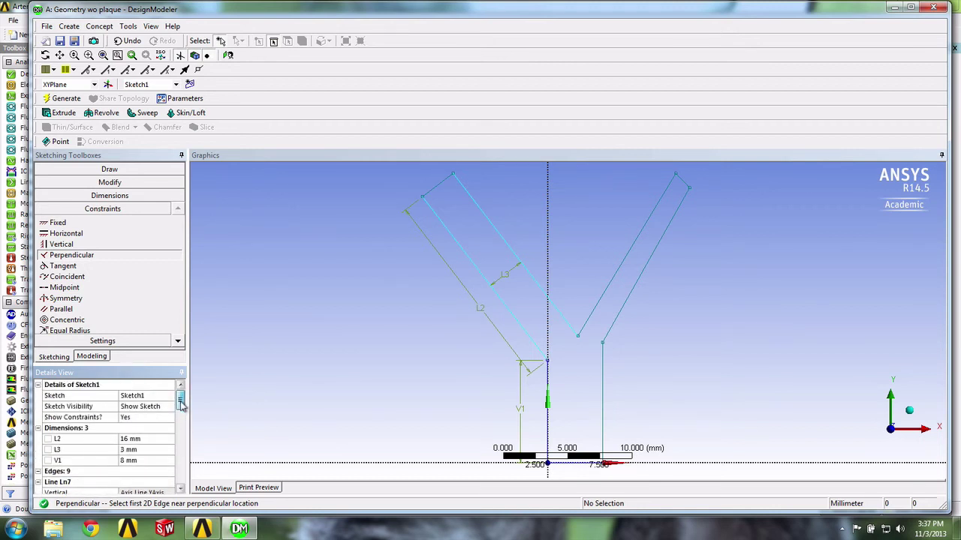
click(183, 405)
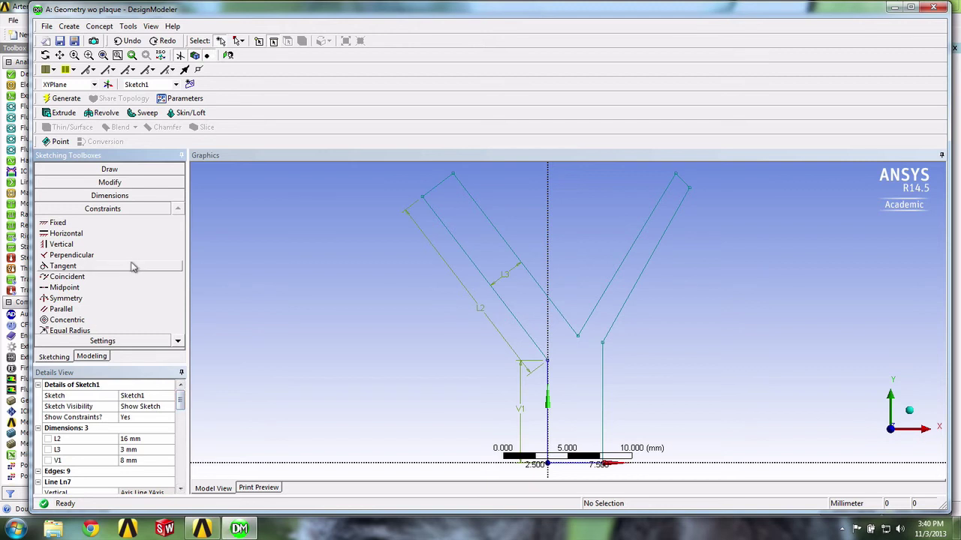
Step: Add an angle dimension between the Y axis and the left branch's inner edge and set it to 30°
click(125, 197)
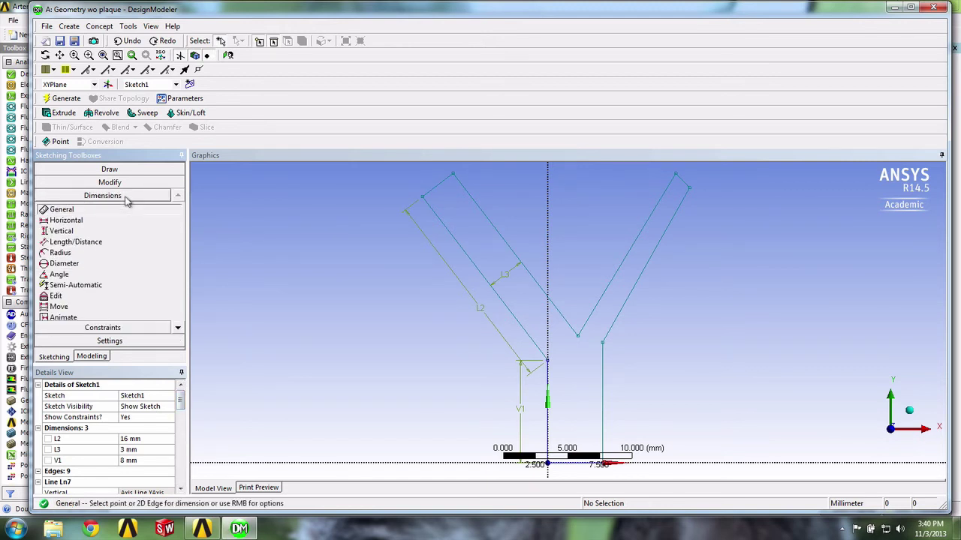
click(72, 277)
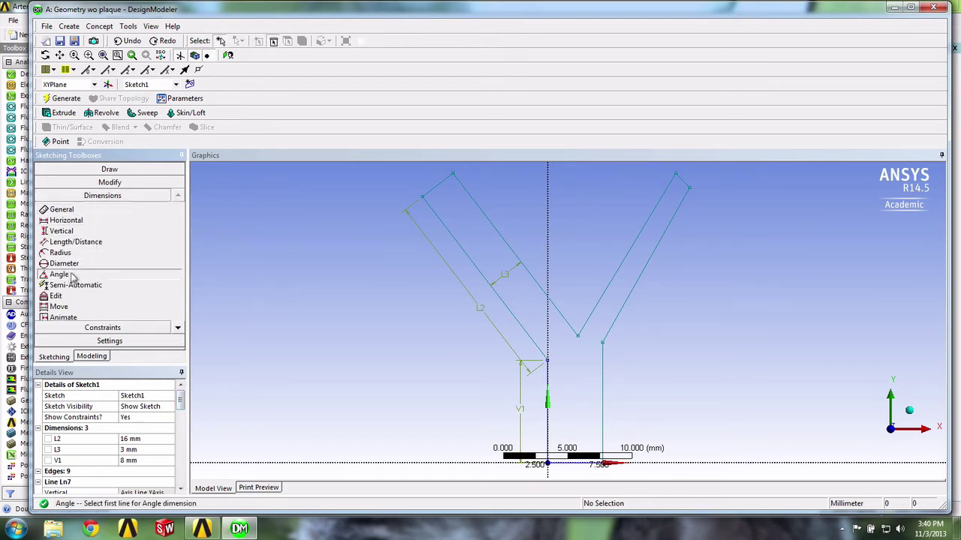
click(547, 231)
click(503, 240)
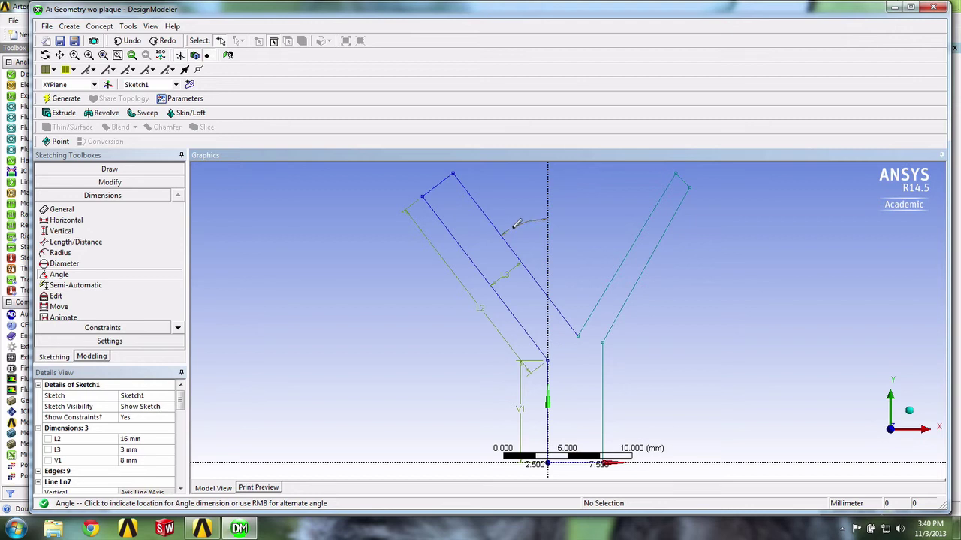
click(519, 215)
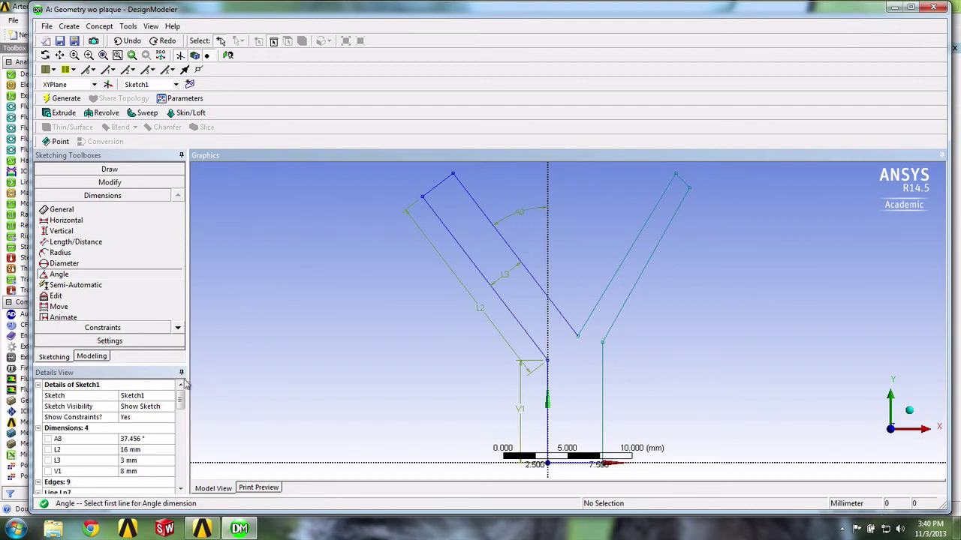
click(129, 438)
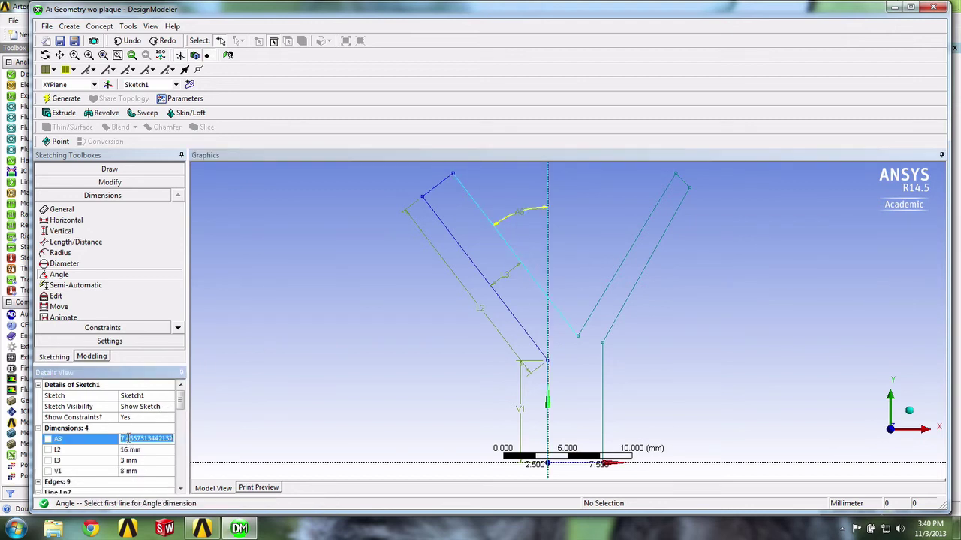
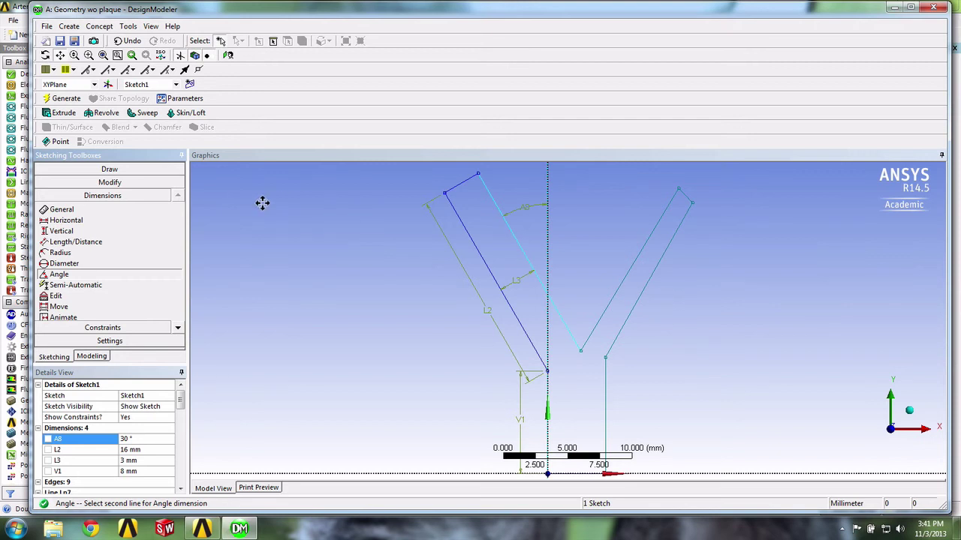
key(Escape)
Step: Add an angle dimension between the right branch's inner edge and the Y axis and set it to 30°
click(61, 275)
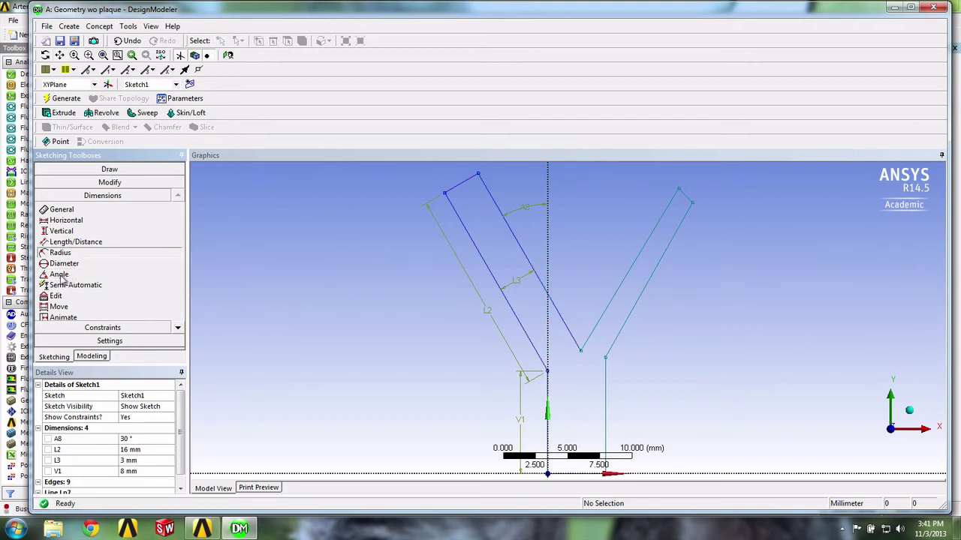
click(634, 270)
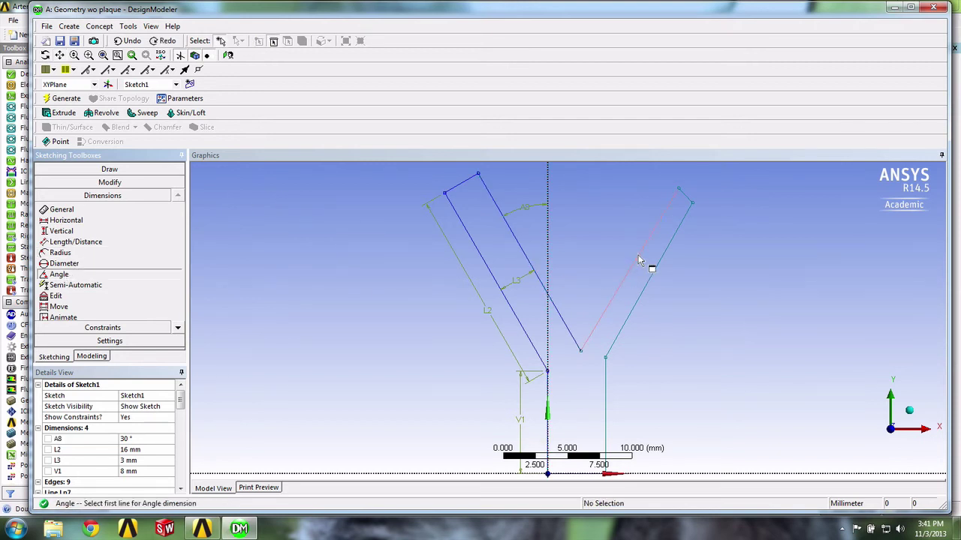
click(552, 234)
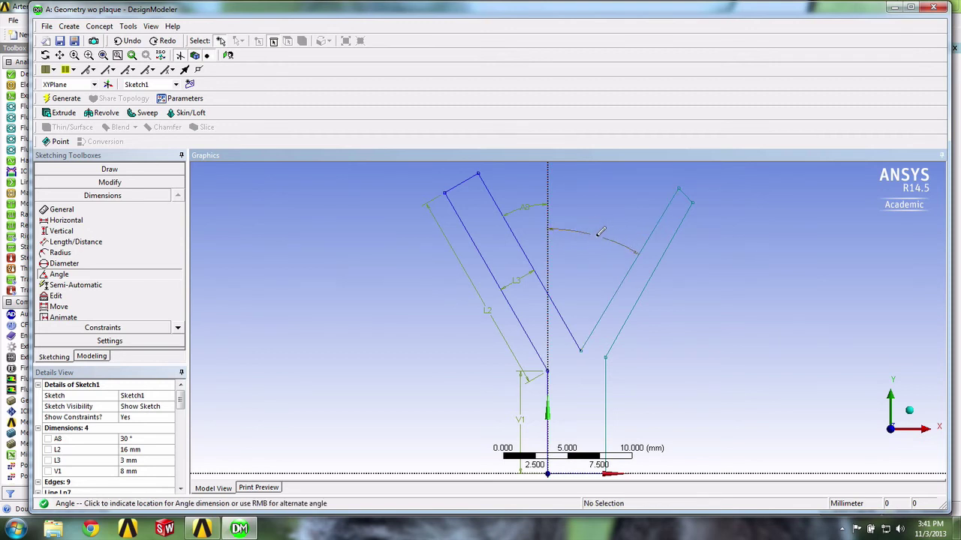
click(599, 240)
click(137, 439)
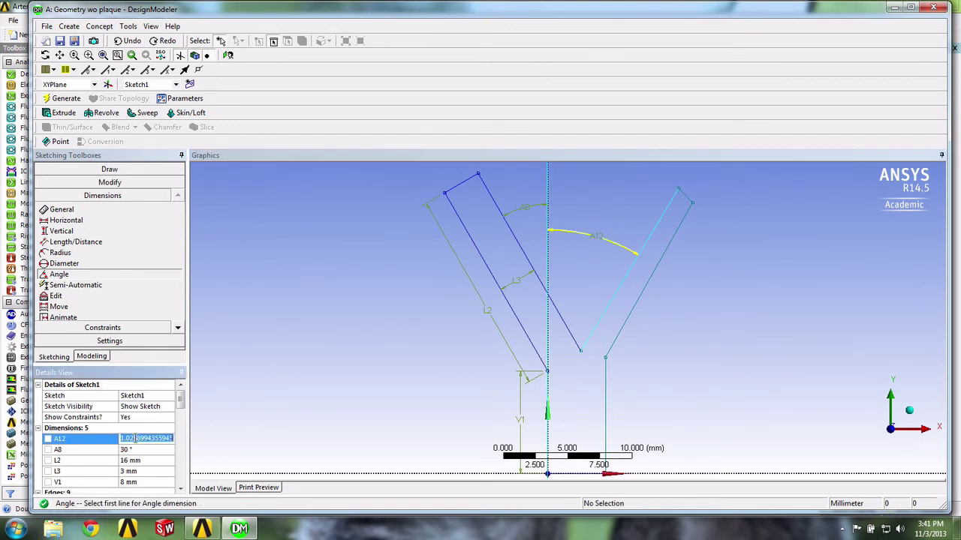
key(BackSpace)
text(30)
key(Return)
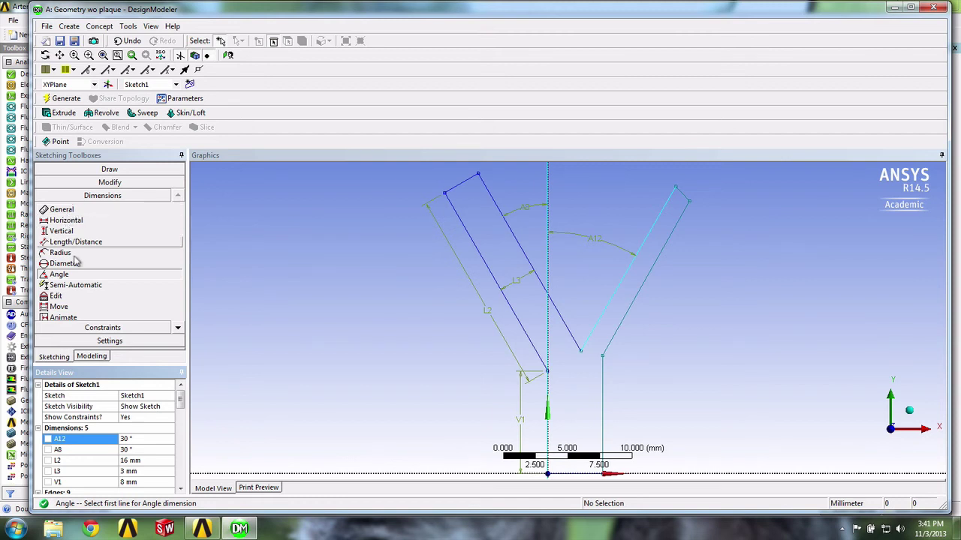
Step: Apply a Parallel constraint between the right branch's inner and outer edges
click(103, 327)
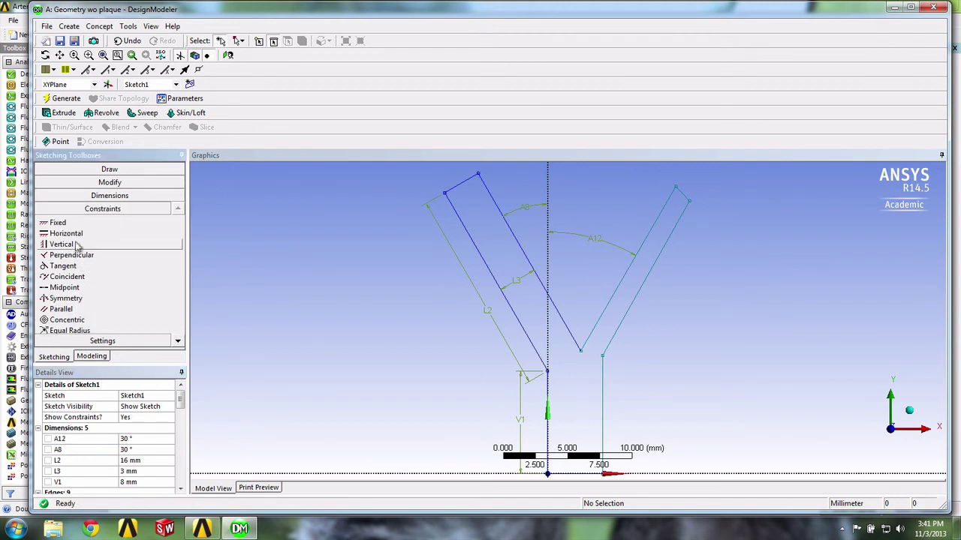
click(61, 308)
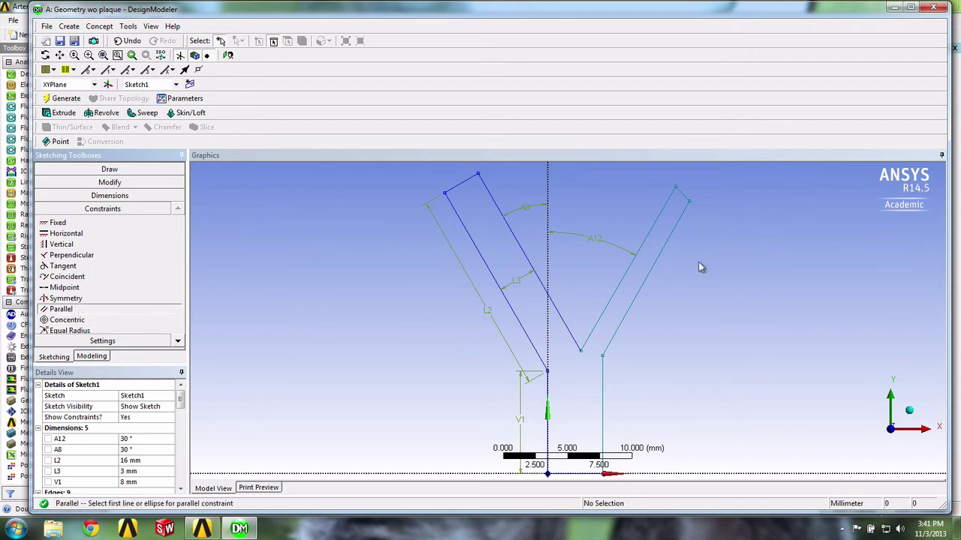
click(650, 234)
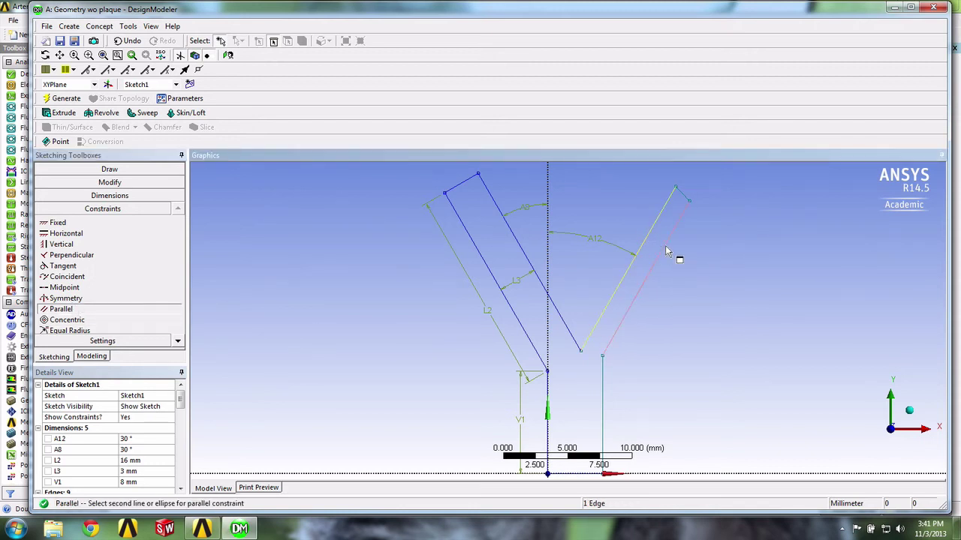
click(670, 253)
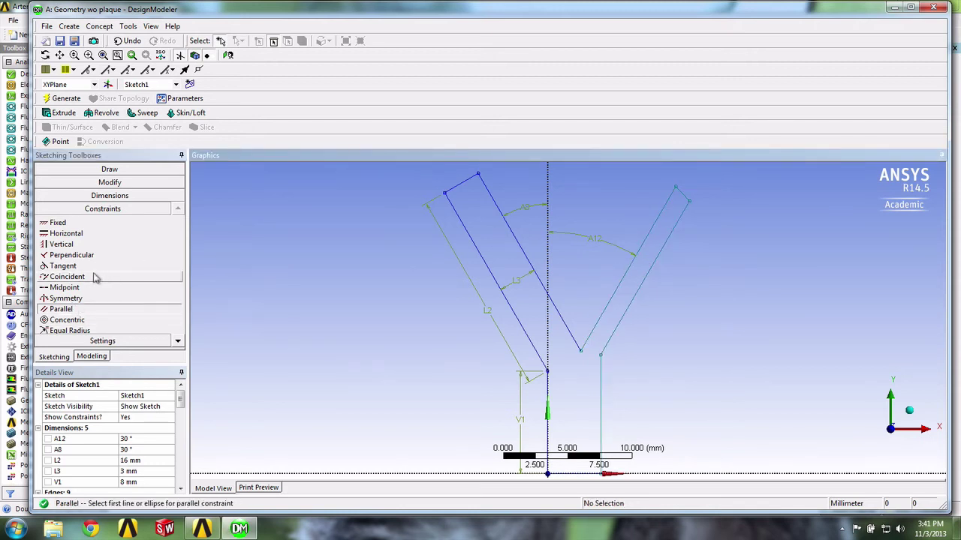
Step: Constrain the right branch's end edge to be perpendicular to its long side
click(71, 255)
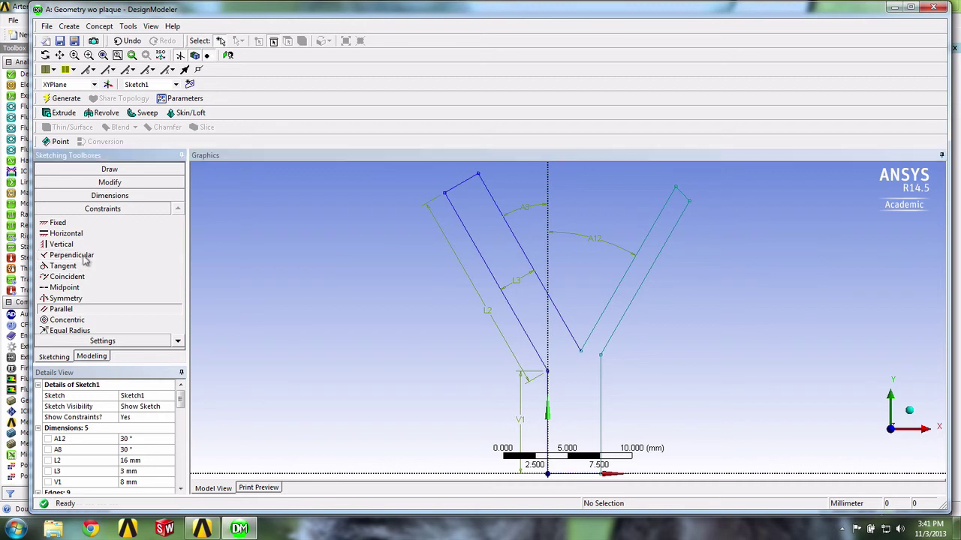
click(676, 196)
click(672, 204)
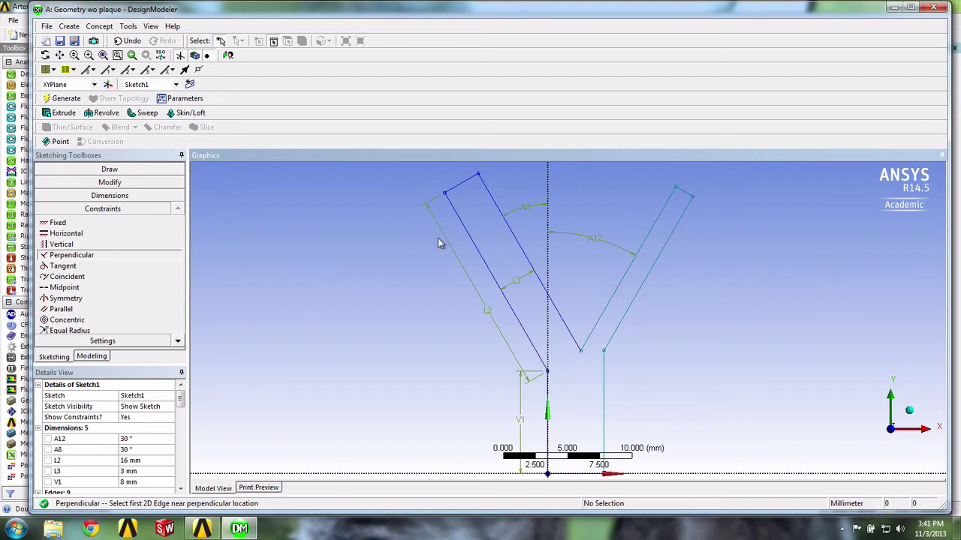
Step: Add a length dimension to the right branch's outer edge and set it to 16 mm
click(124, 196)
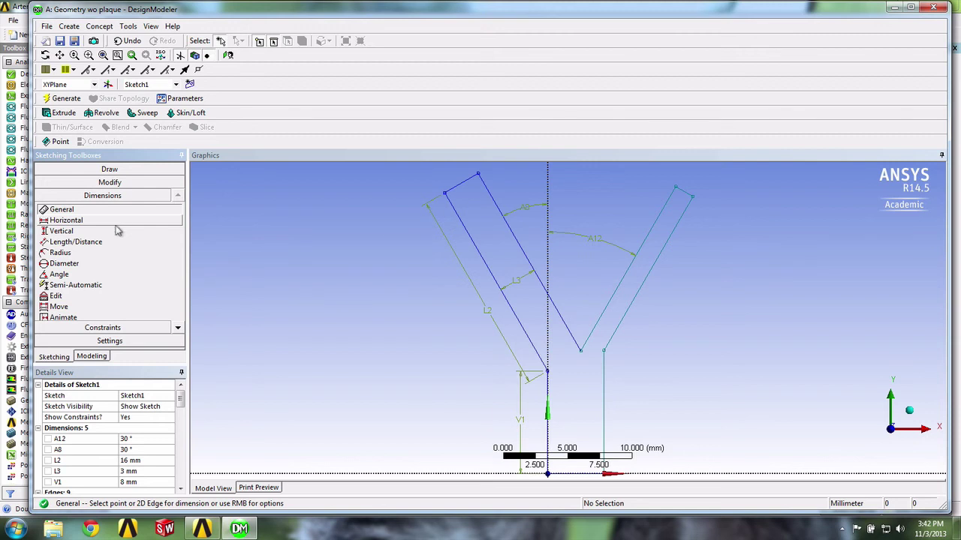
click(634, 301)
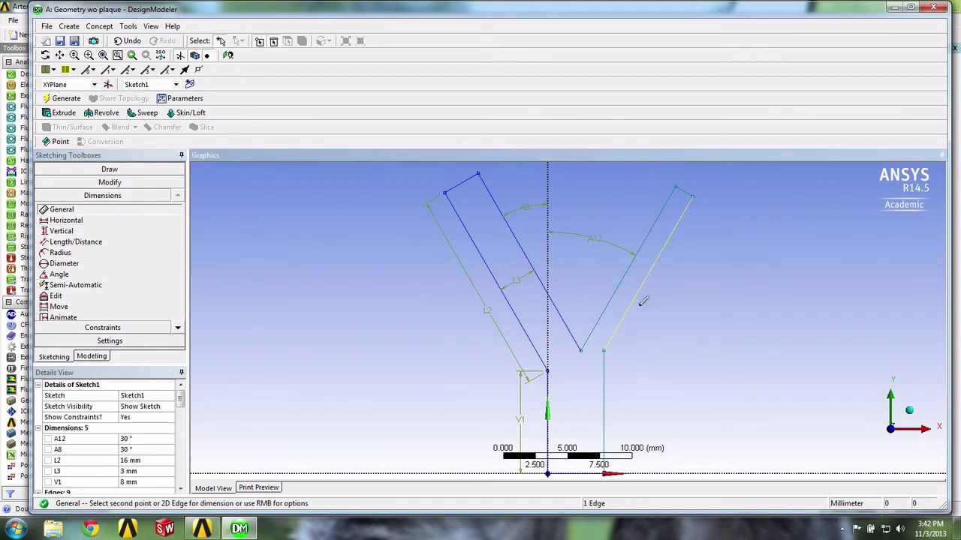
click(657, 323)
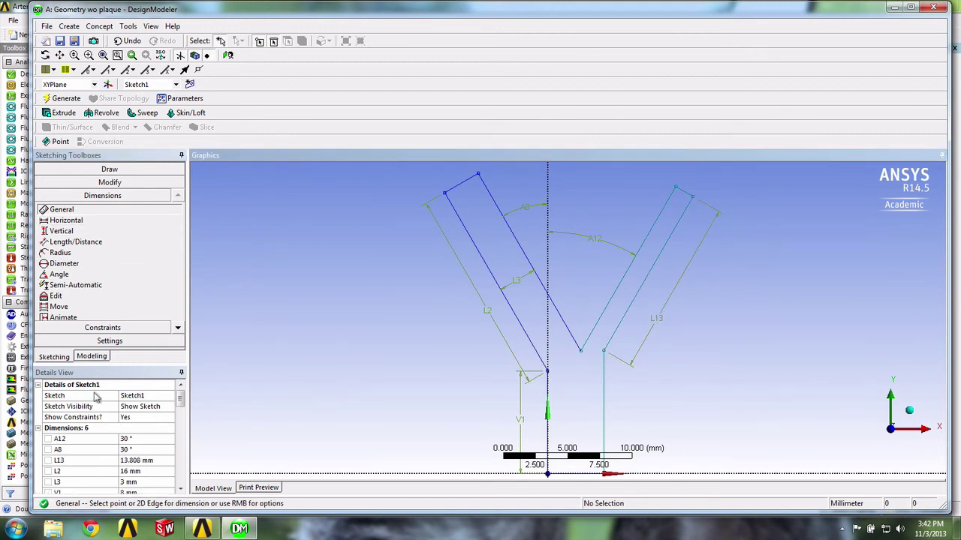
click(140, 458)
key(BackSpace)
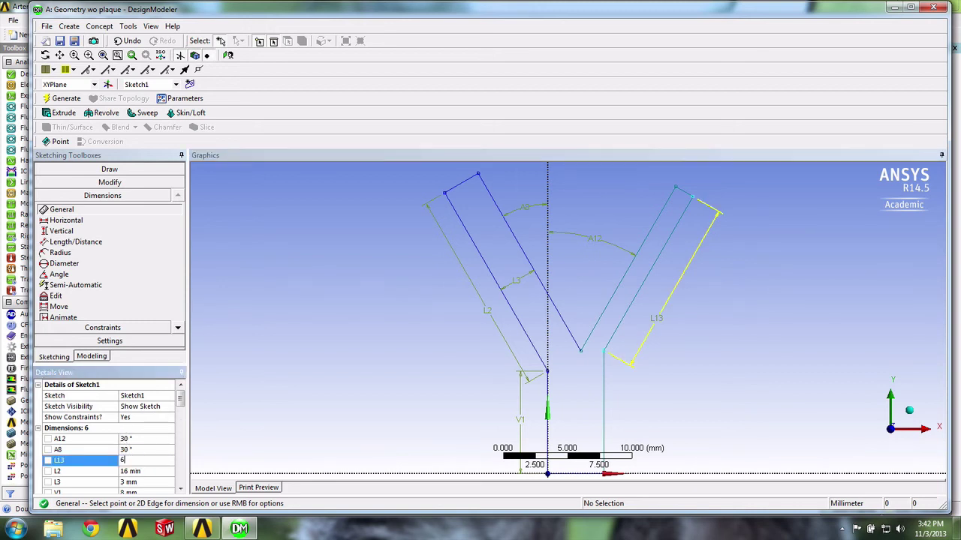
text(16)
key(Return)
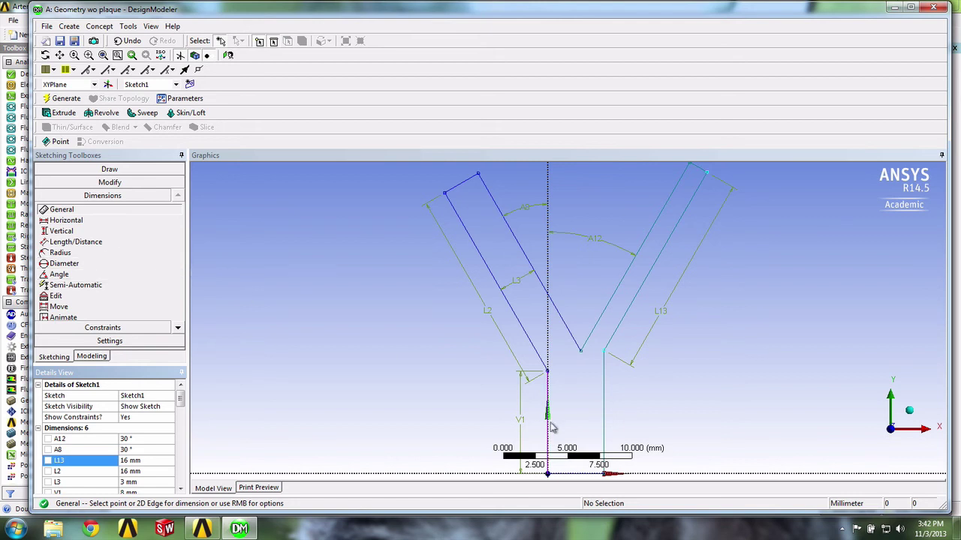
Step: Add a vertical dimension to the trunk's right wall and set it to 8 mm
click(603, 409)
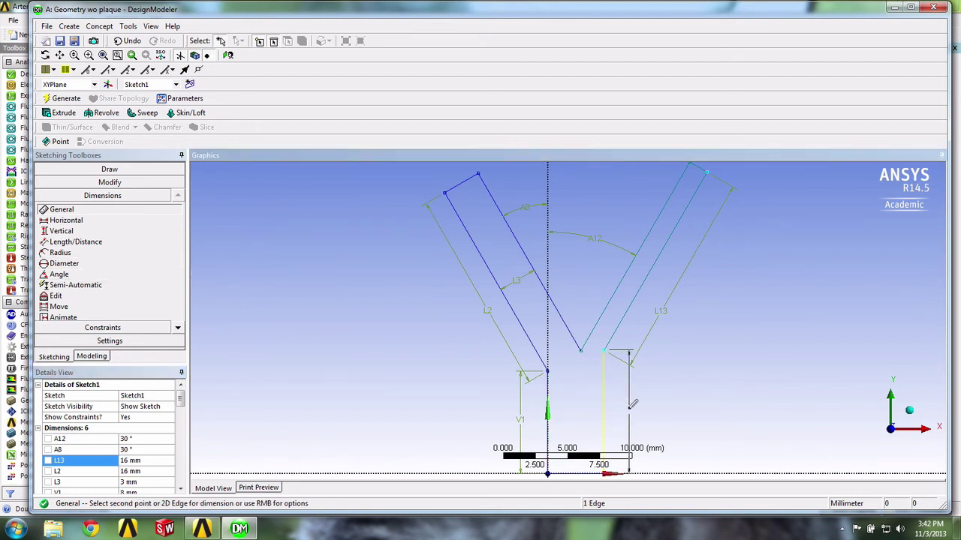
click(633, 404)
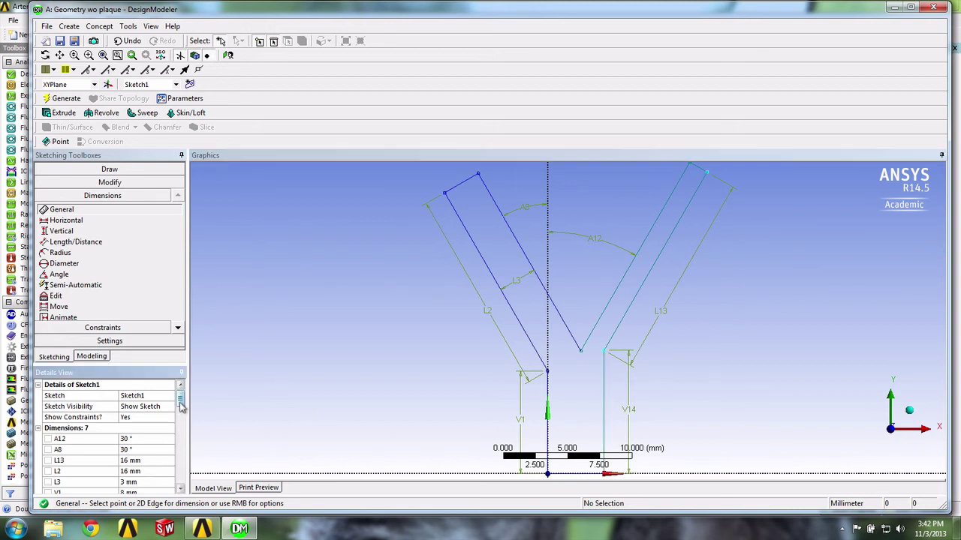
scroll(178, 409, down, 2)
click(137, 483)
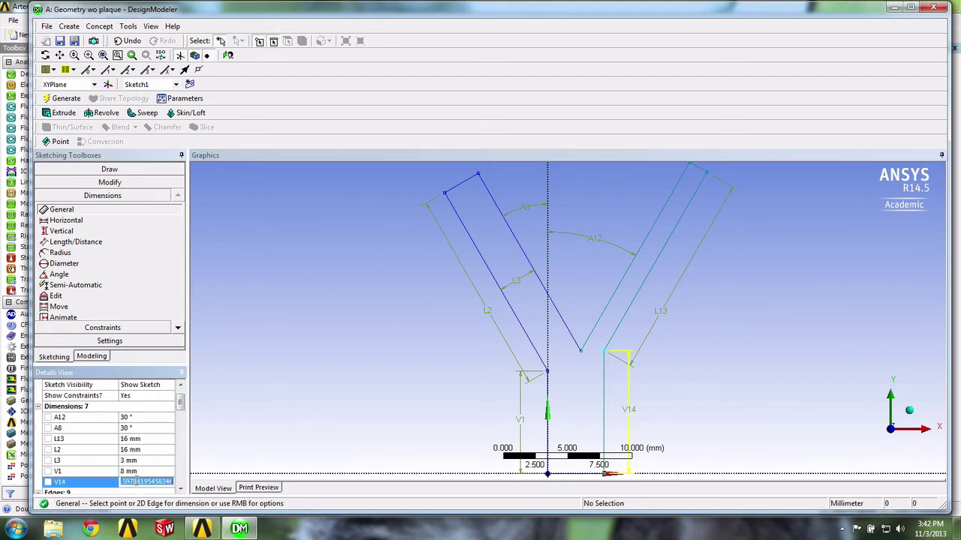
key(BackSpace)
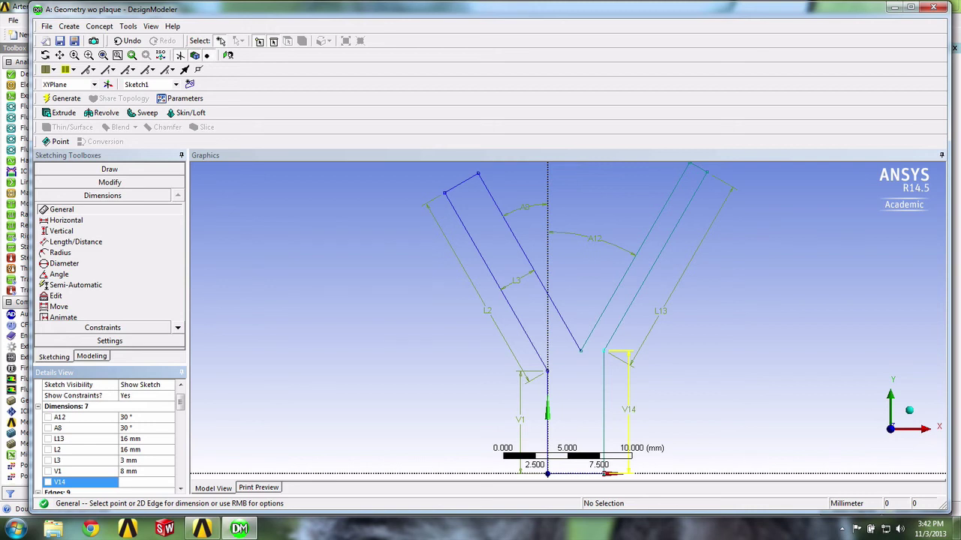
text(8)
key(Return)
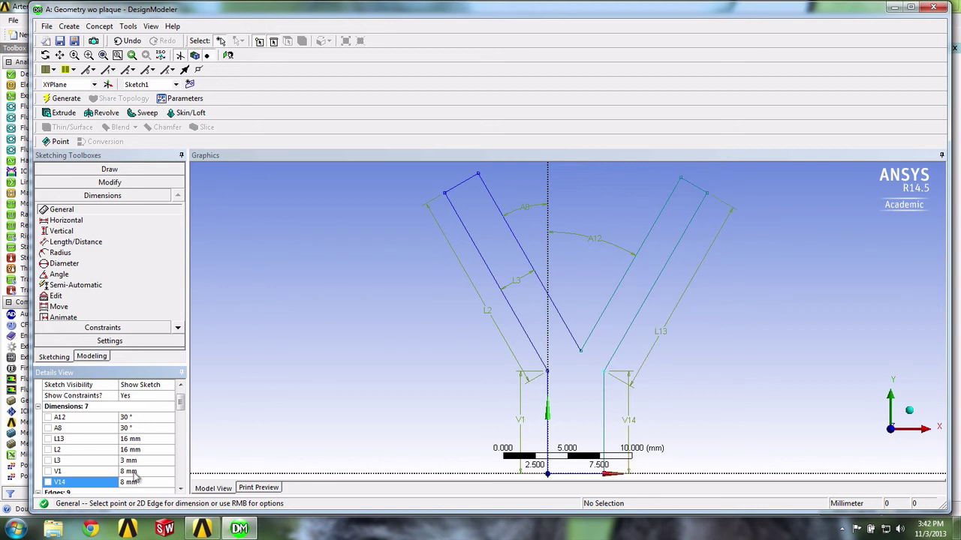
Step: Add a Length/Distance dimension between the X axis and the point where the inner branch edges meet, and set it to 8 mm
click(76, 243)
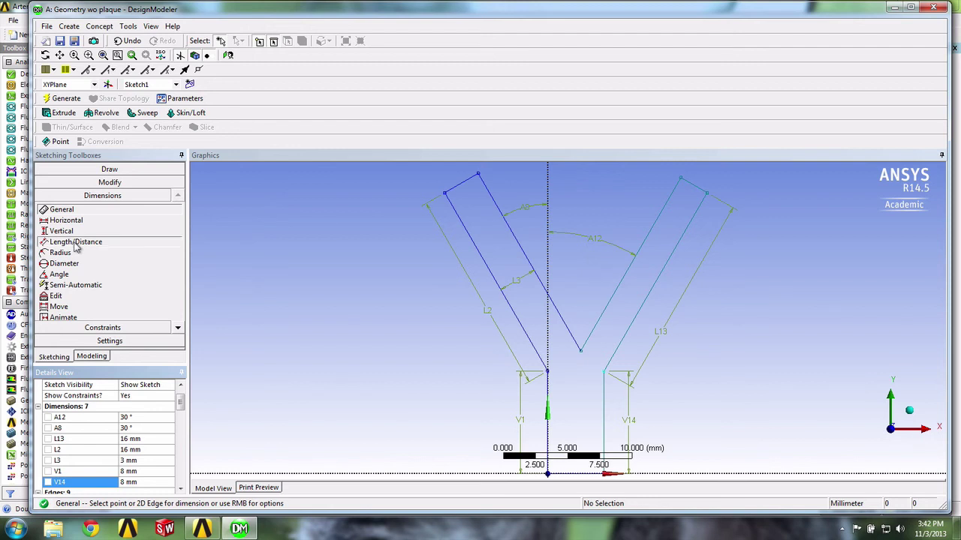
click(582, 356)
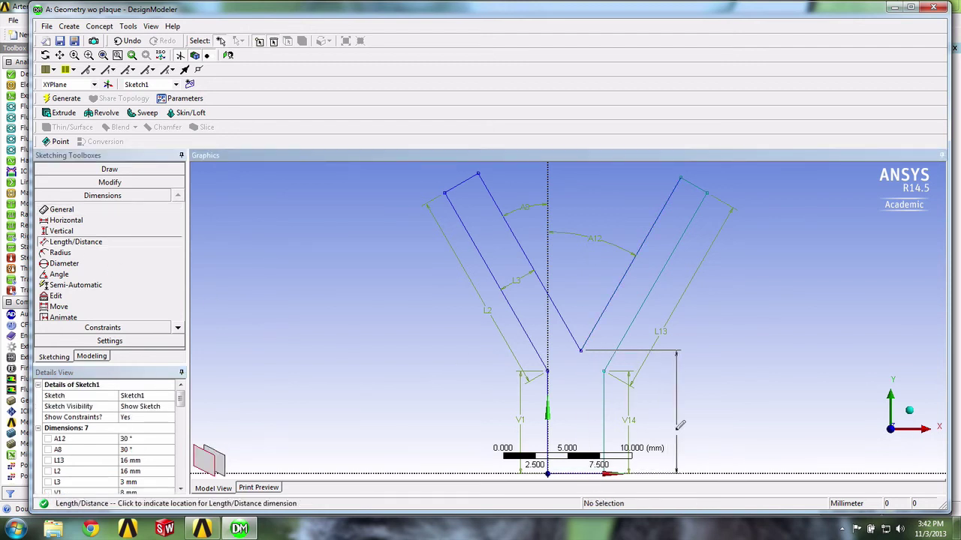
click(676, 434)
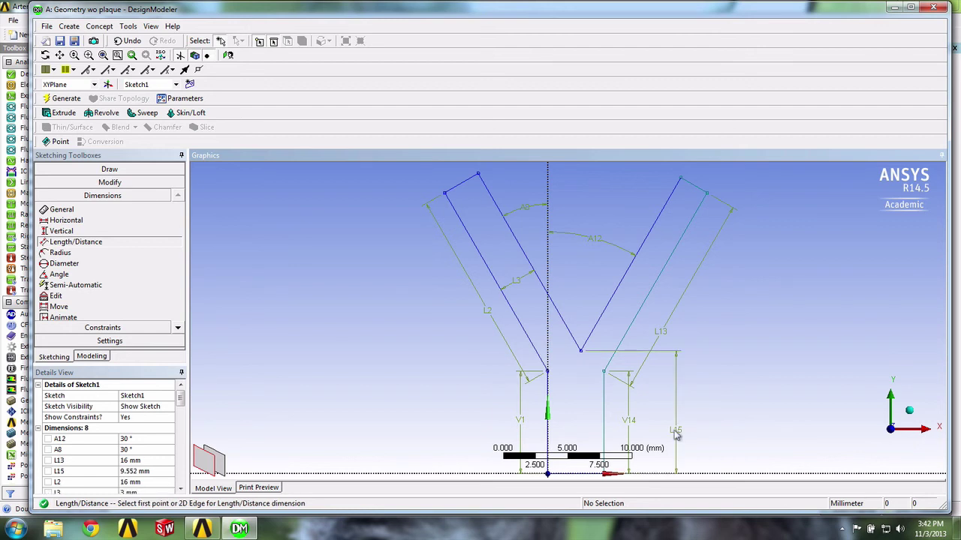
click(139, 470)
key(BackSpace)
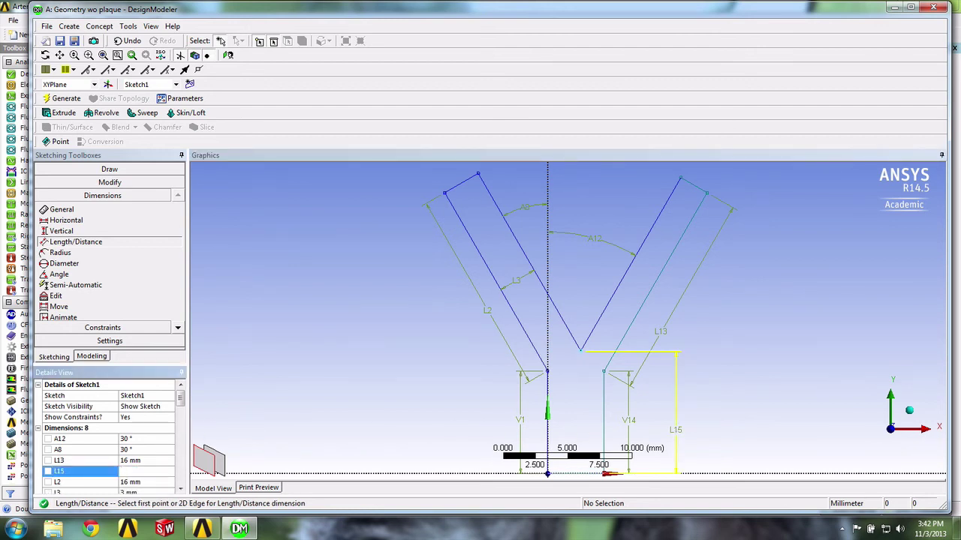
text(8)
key(Return)
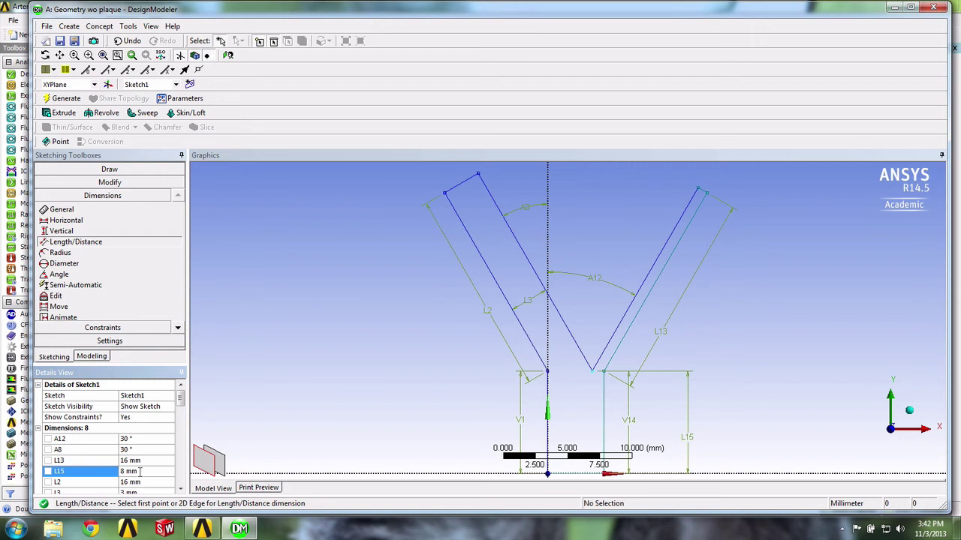
Step: Dimension the trunk's base edge horizontally and set its width to 5 mm
click(75, 221)
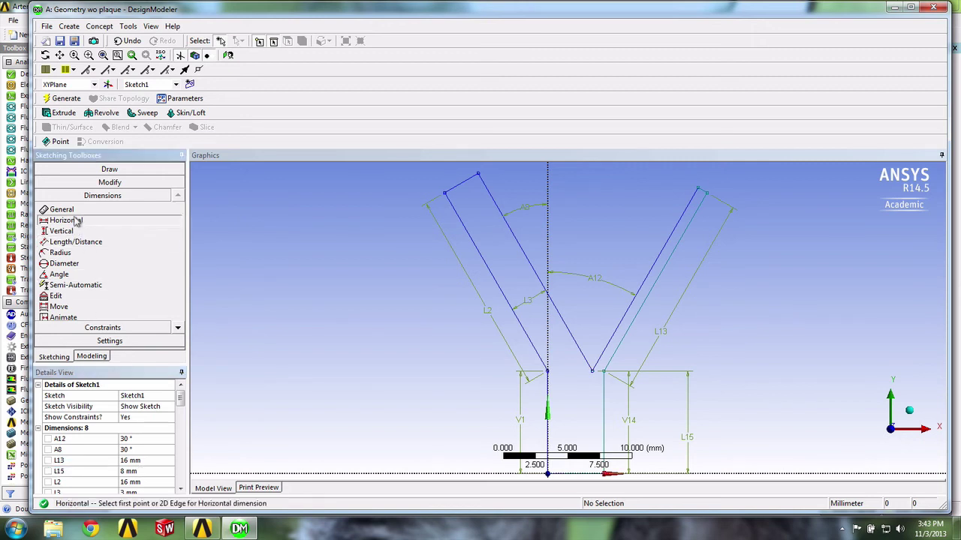
click(61, 209)
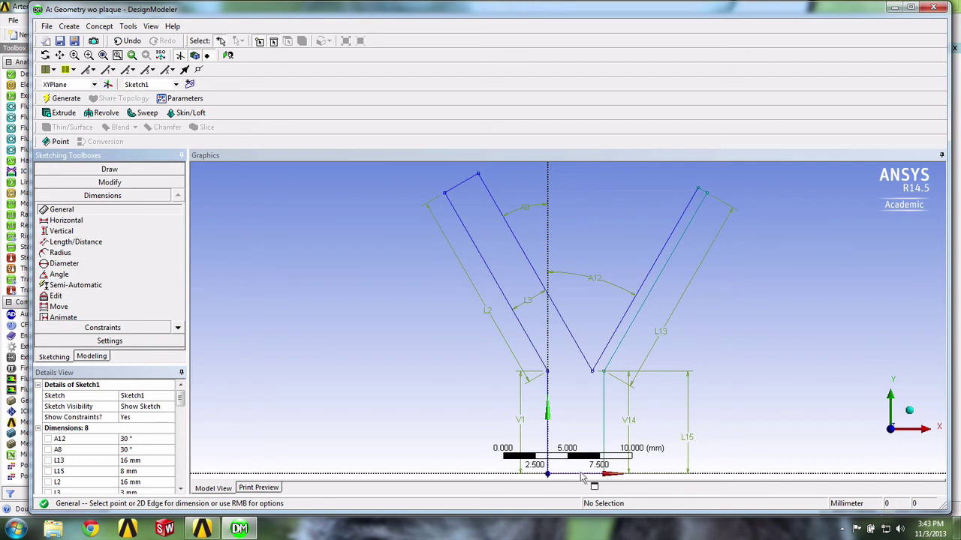
click(581, 475)
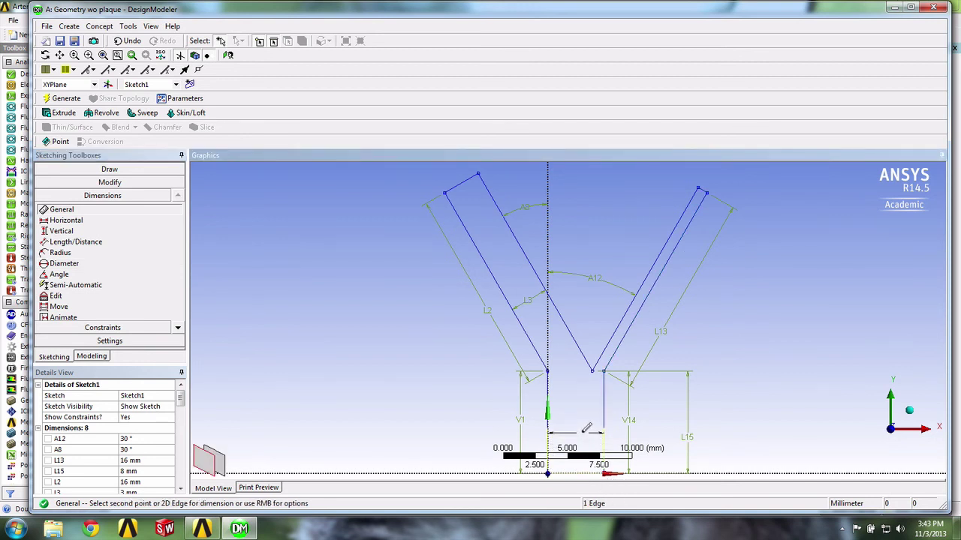
click(582, 433)
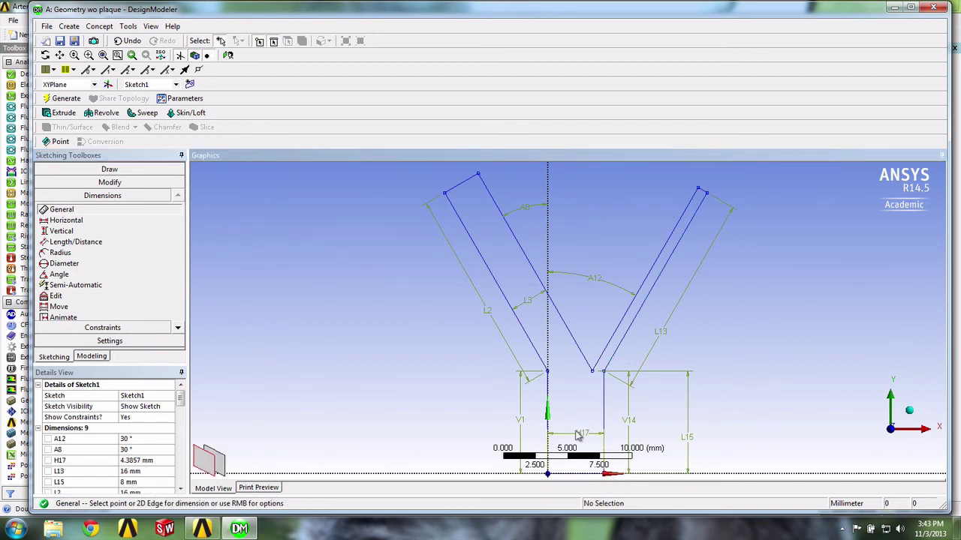
click(146, 460)
text(5)
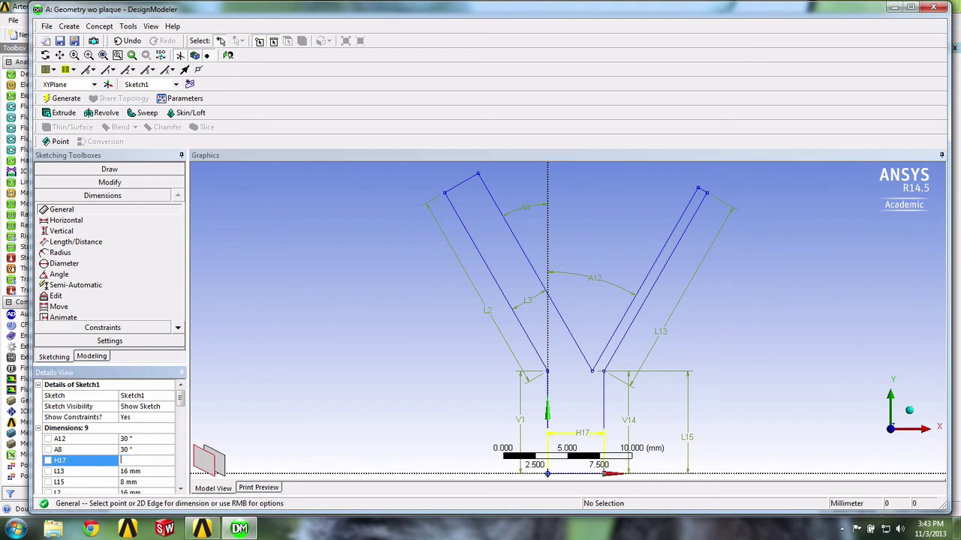
key(Return)
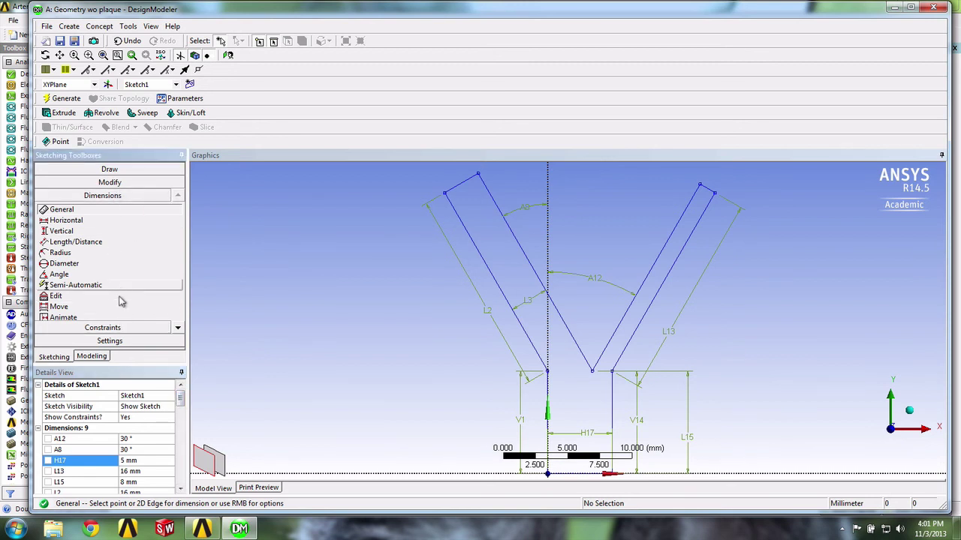
Step: Switch the dimension display from names to values
click(178, 329)
click(179, 329)
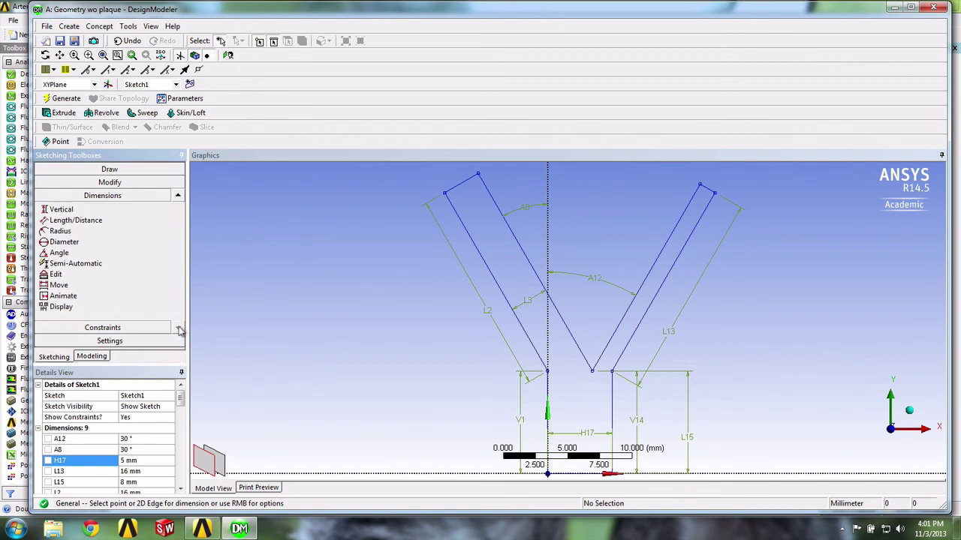
click(66, 311)
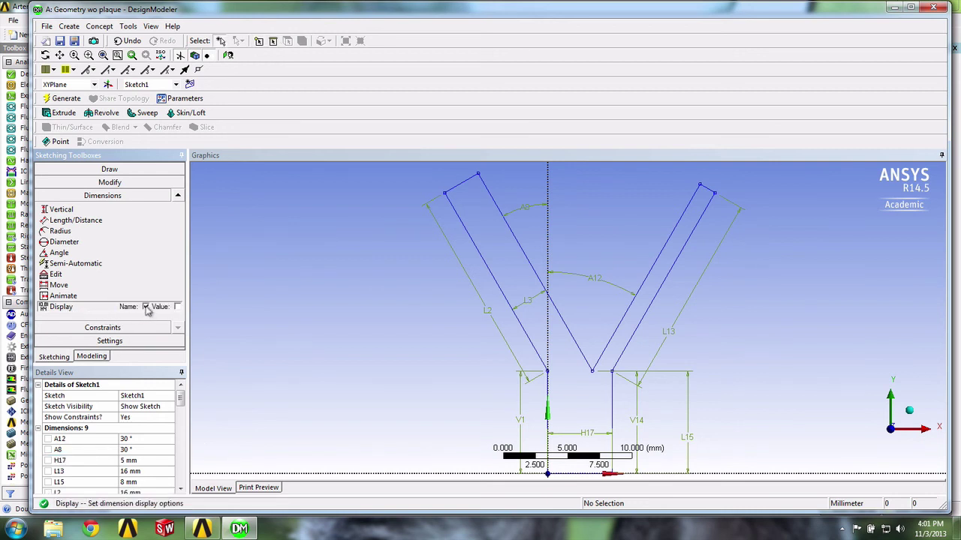
click(145, 307)
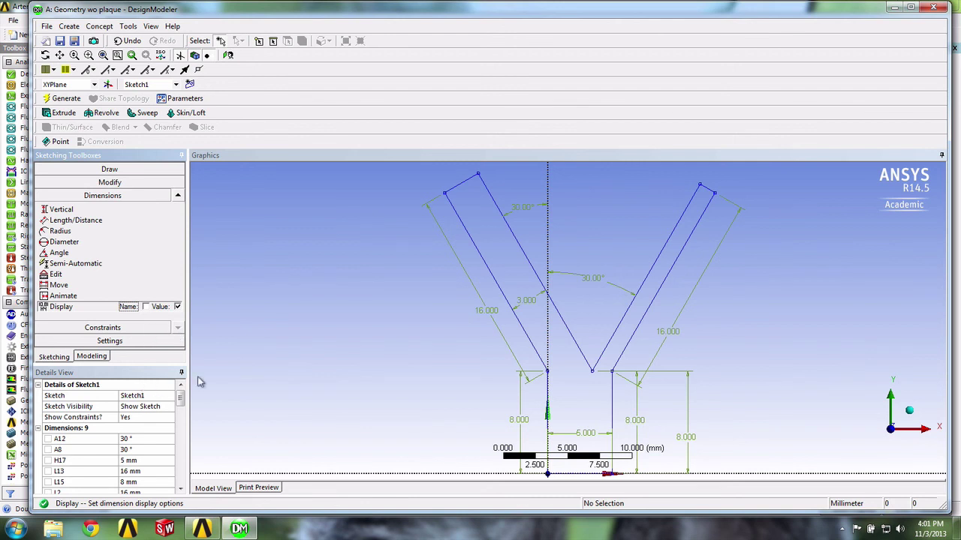
Step: Move the trunk's width dimension out of the profile to just below the base edge
click(65, 286)
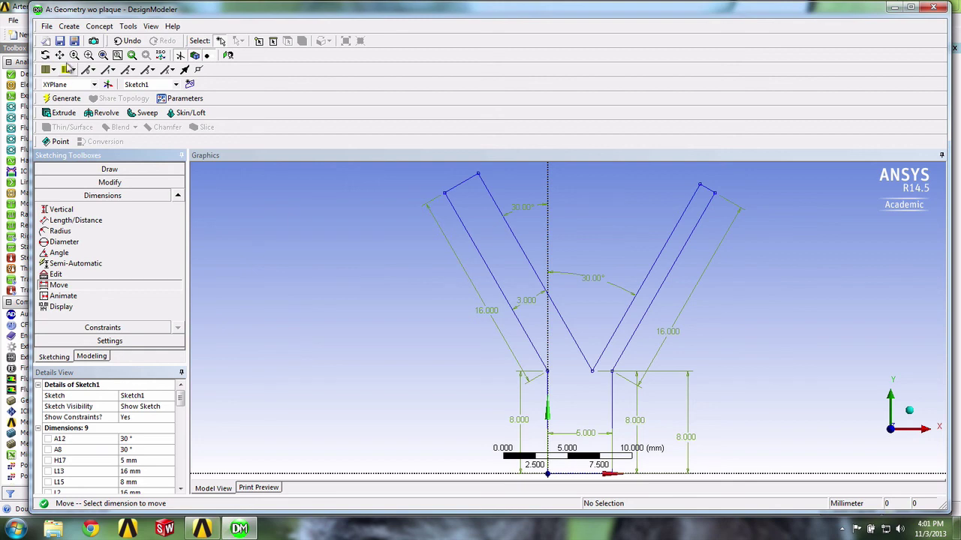
ctrl+middle_drag(758, 384, 764, 332)
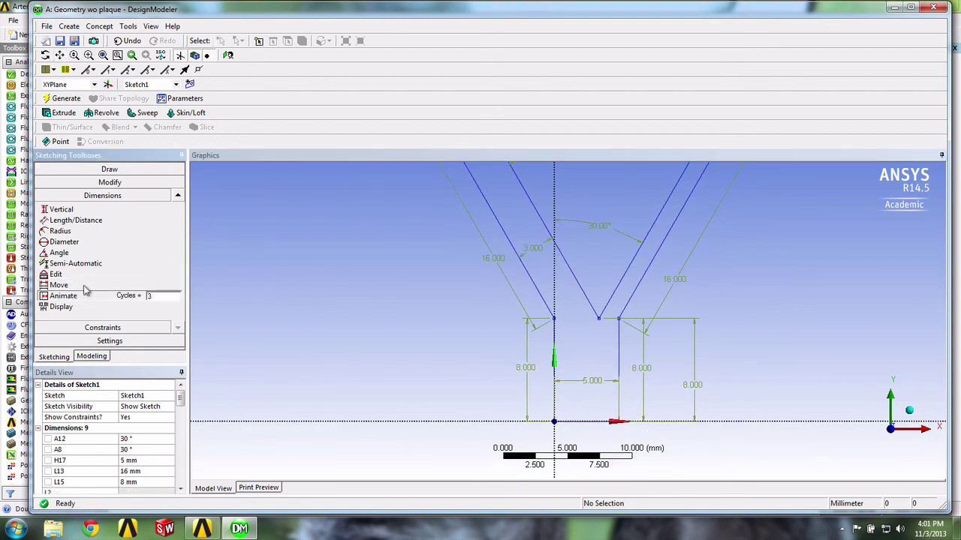
click(592, 382)
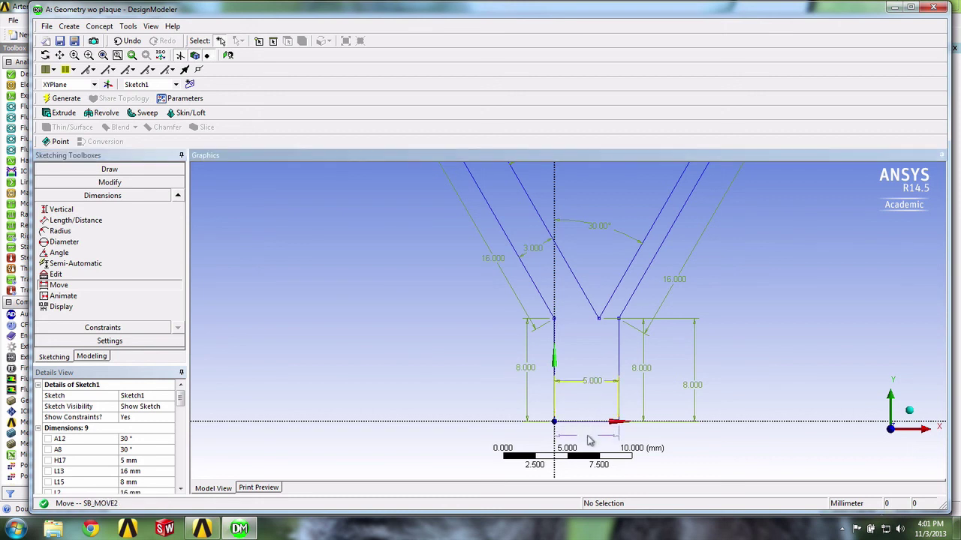
click(590, 440)
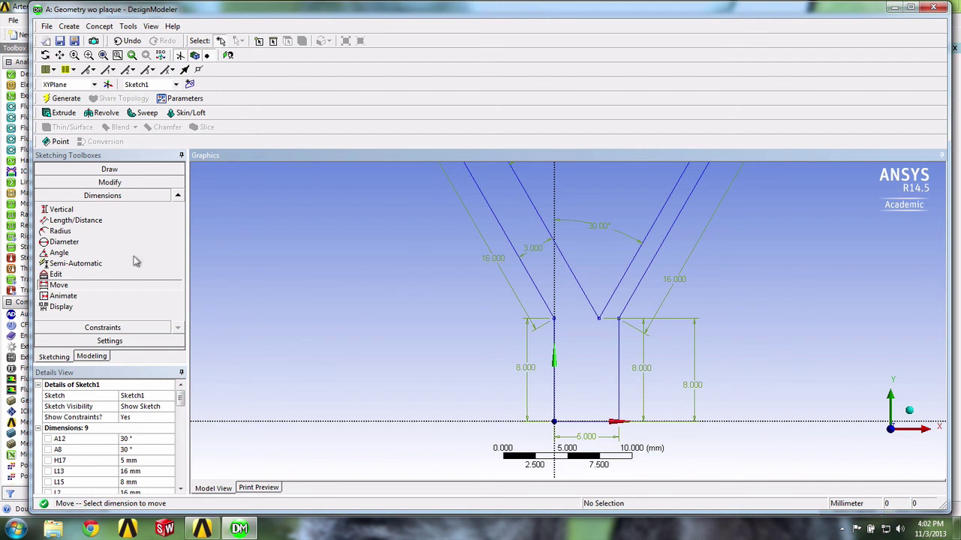
Step: Create a surface body from Sketch1 with Surfaces From Sketches and generate it
click(89, 357)
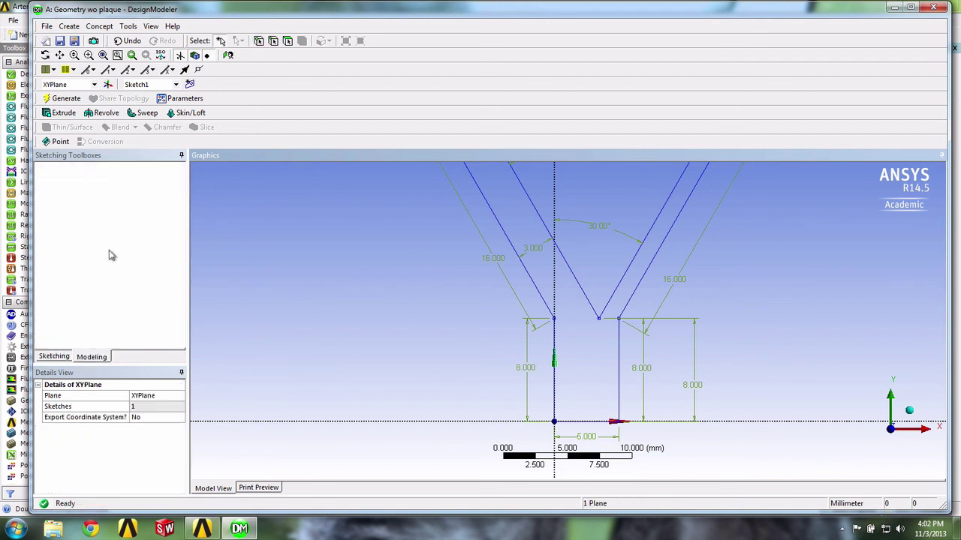
click(112, 190)
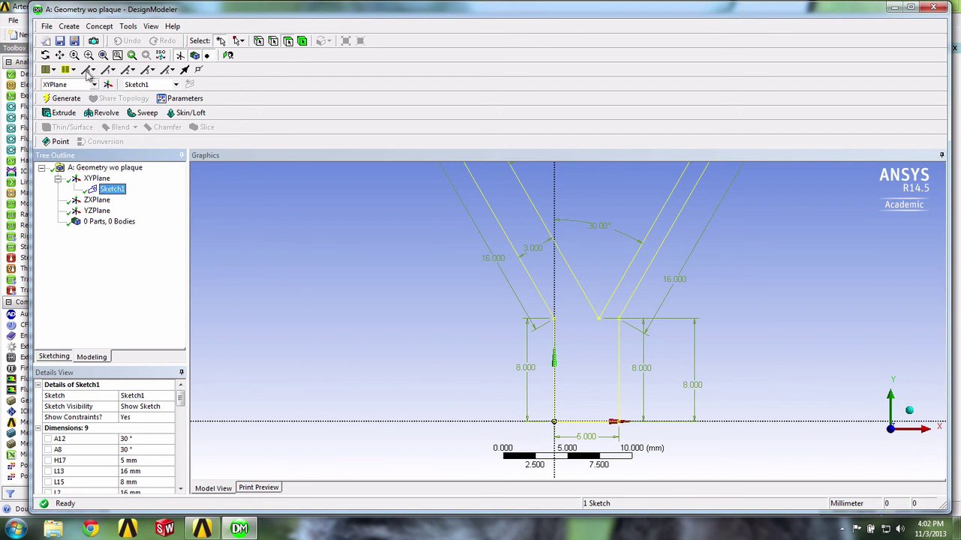
click(98, 27)
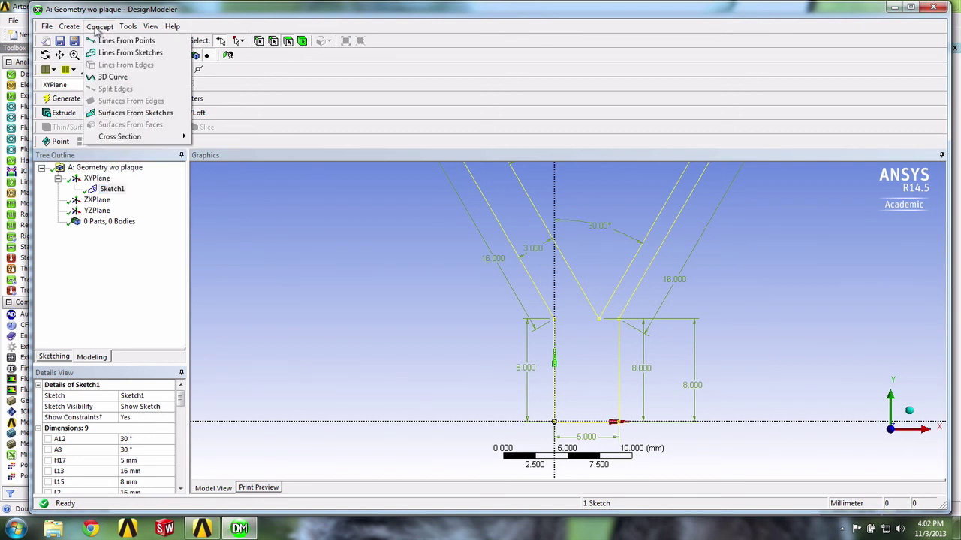
click(141, 114)
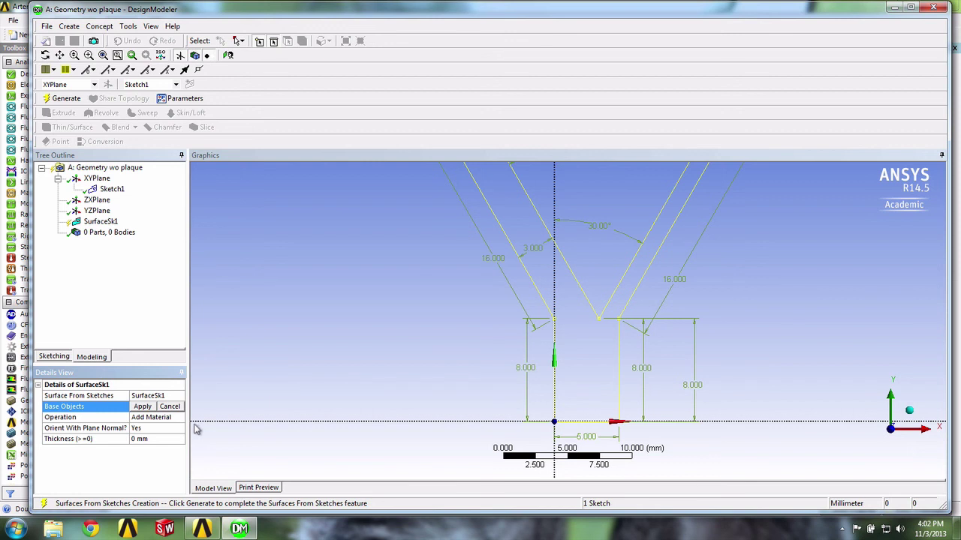
click(142, 407)
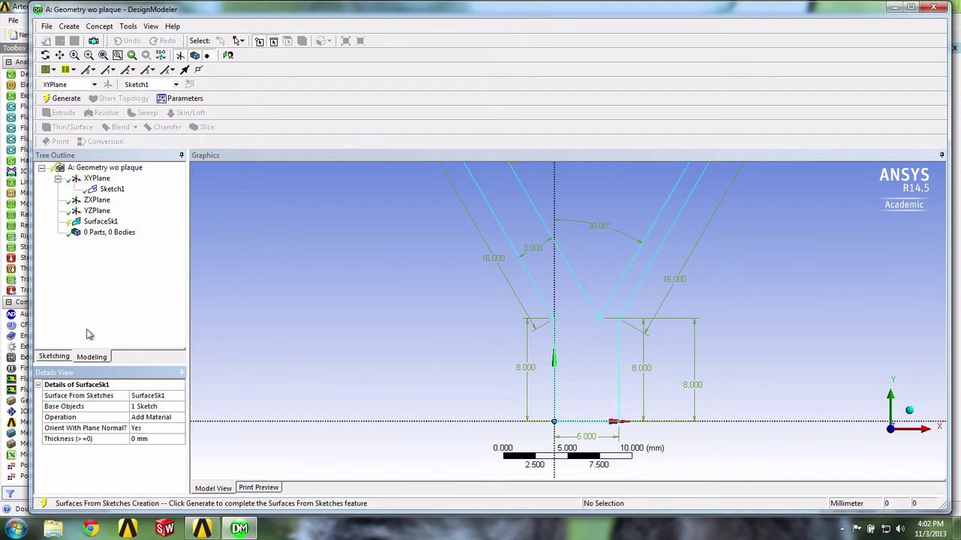
click(63, 99)
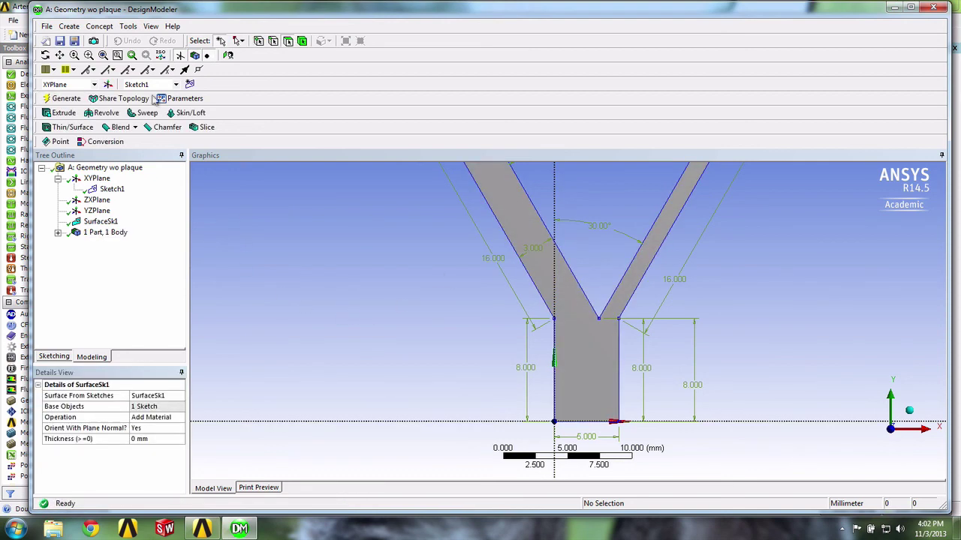
Step: Bring the whole artery surface into view and close DesignModeler to return to the Workbench project schematic
click(59, 55)
mouse_move(780, 277)
mouse_down()
mouse_move(758, 331)
mouse_move(788, 388)
mouse_move(736, 296)
mouse_move(759, 320)
mouse_up()
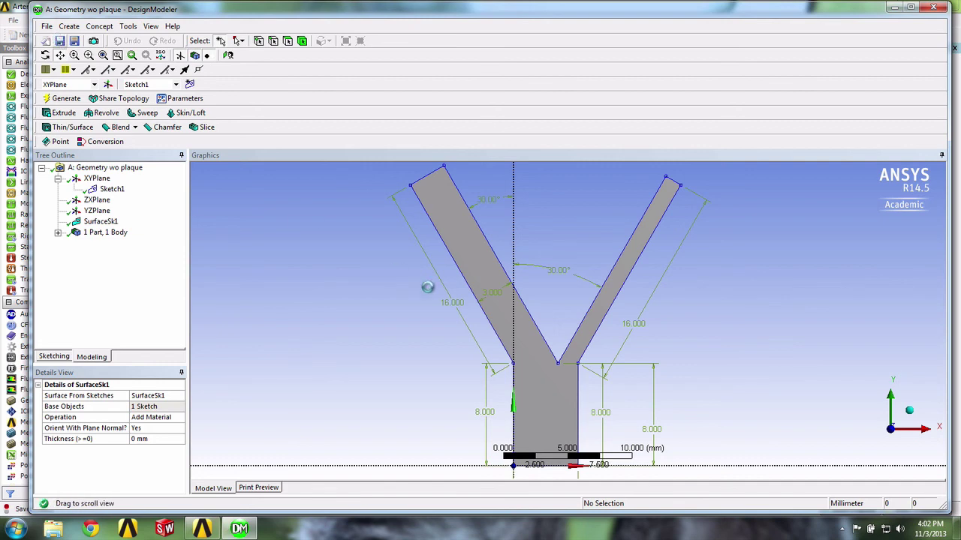
click(934, 7)
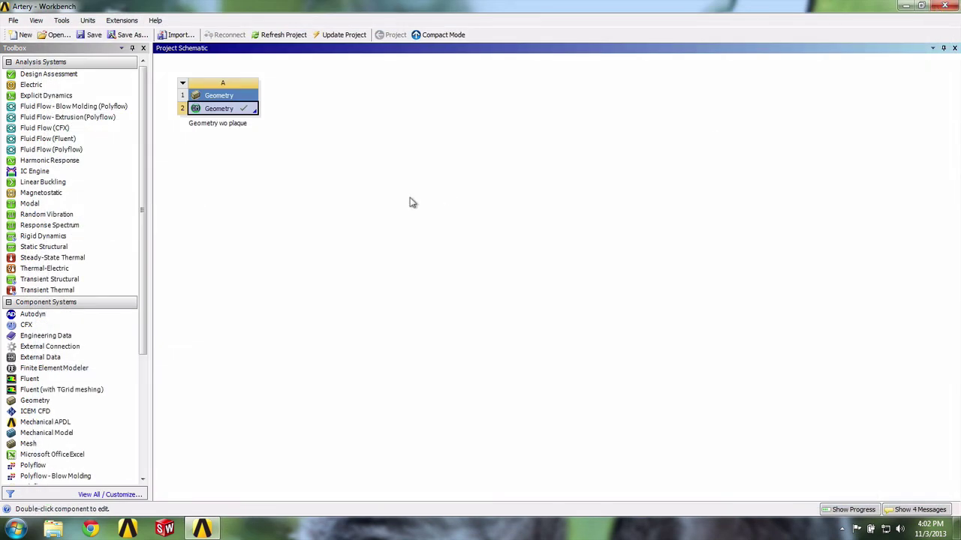